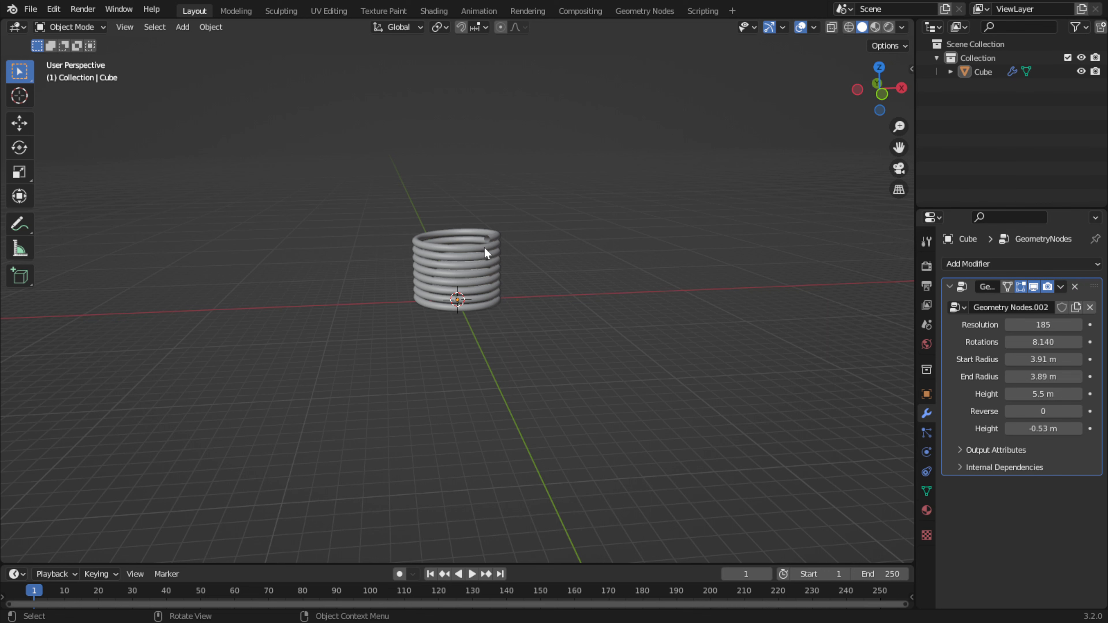
Lower the coil's Resolution to 7 in its Geometry Nodes modifier
{"action": "middle_click_drag", "start_coordinate": [490, 265], "coordinate": [488, 311]}
{"action": "scroll", "coordinate": [466, 265], "scroll_direction": "up", "scroll_amount": 3}
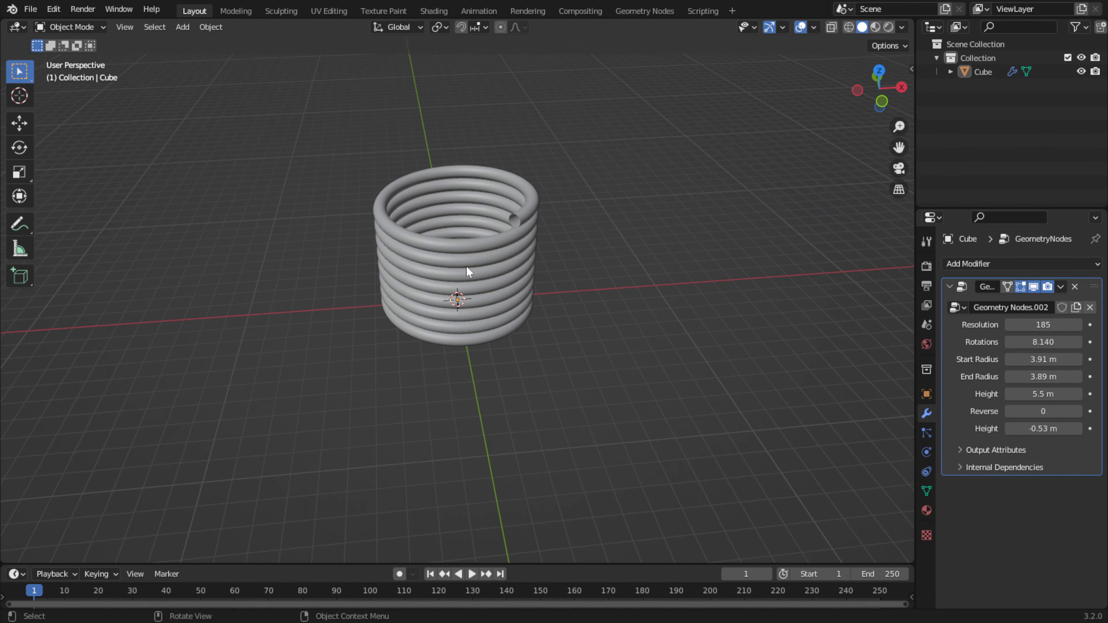
{"action": "middle_click_drag", "start_coordinate": [466, 265], "coordinate": [476, 238]}
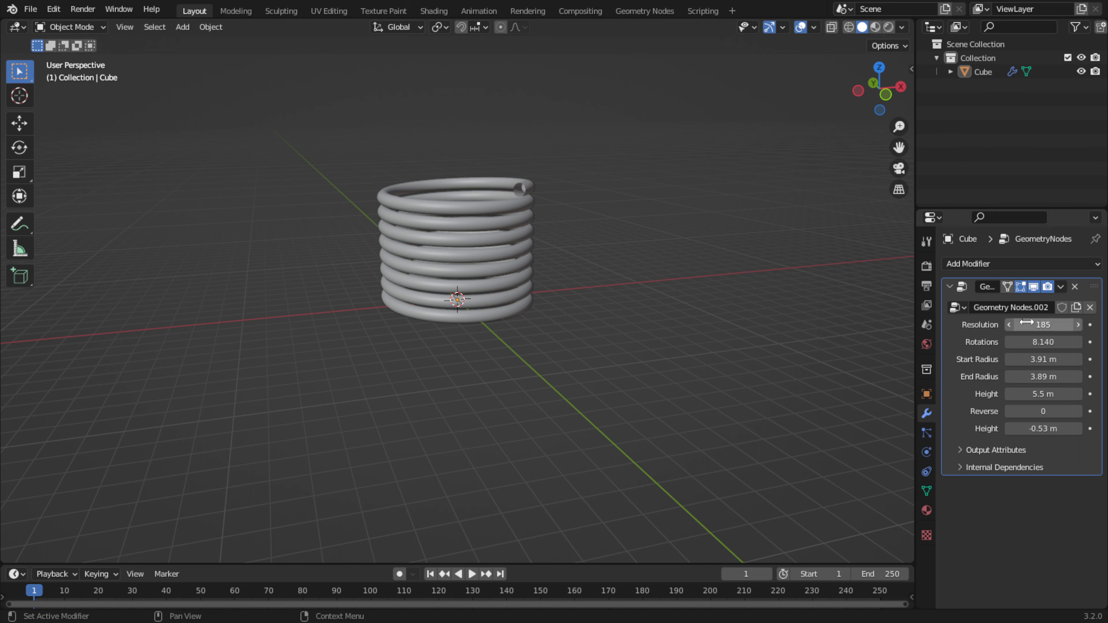
{"action": "left_click_drag", "start_coordinate": [1040, 317], "coordinate": [1016, 324]}
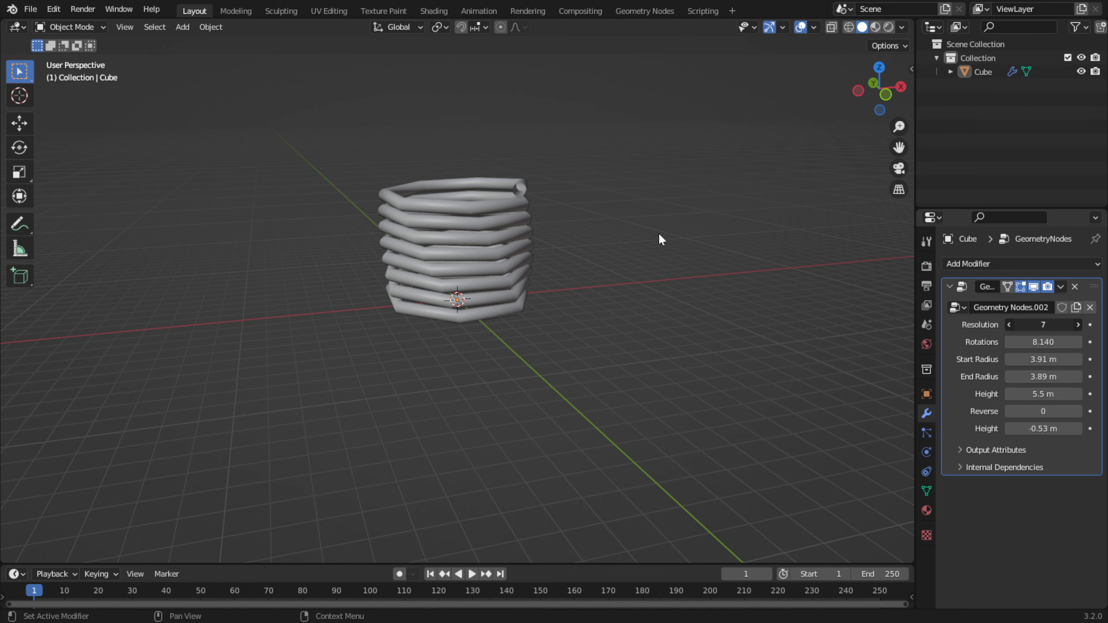
Raise the coil's Resolution to 57 to smooth its turns
{"action": "scroll", "coordinate": [524, 250], "scroll_direction": "up", "scroll_amount": 5}
{"action": "middle_click_drag", "start_coordinate": [516, 243], "coordinate": [531, 279]}
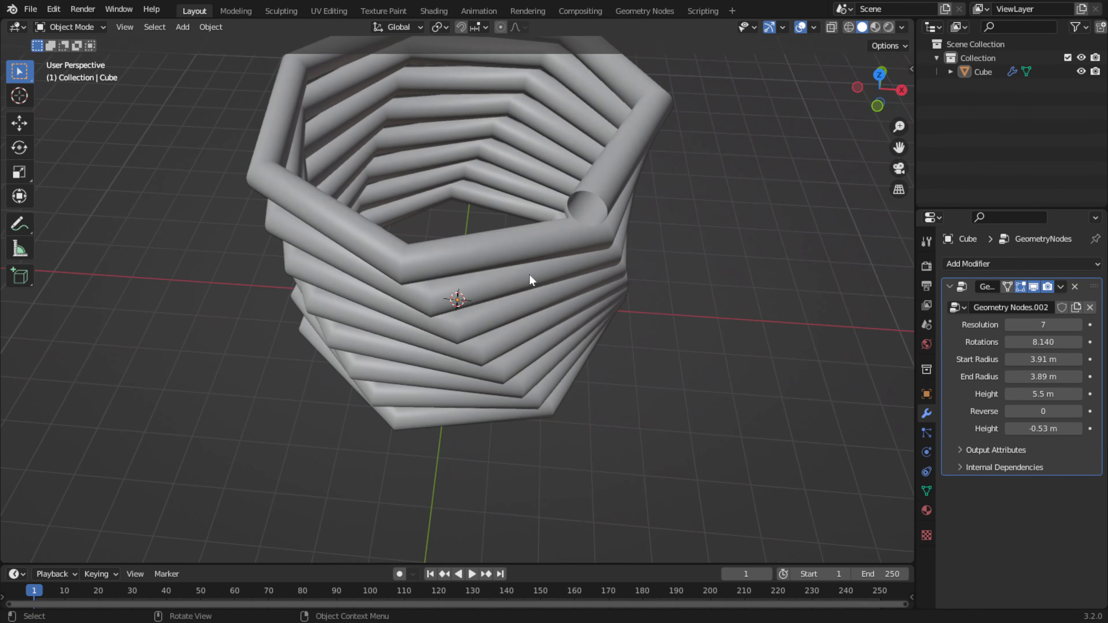
{"action": "left_click_drag", "start_coordinate": [1043, 324], "coordinate": [1075, 324]}
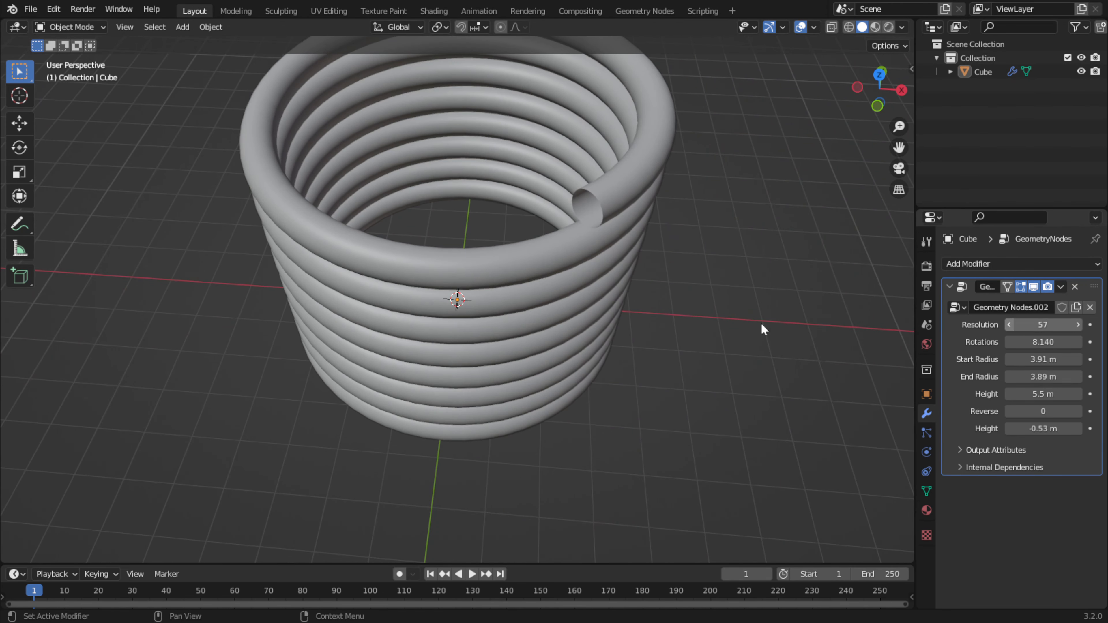
Reduce the coil's Rotations to 7.170
{"action": "middle_click_drag", "start_coordinate": [552, 256], "coordinate": [738, 302]}
{"action": "scroll", "coordinate": [738, 301], "scroll_direction": "down", "scroll_amount": 4}
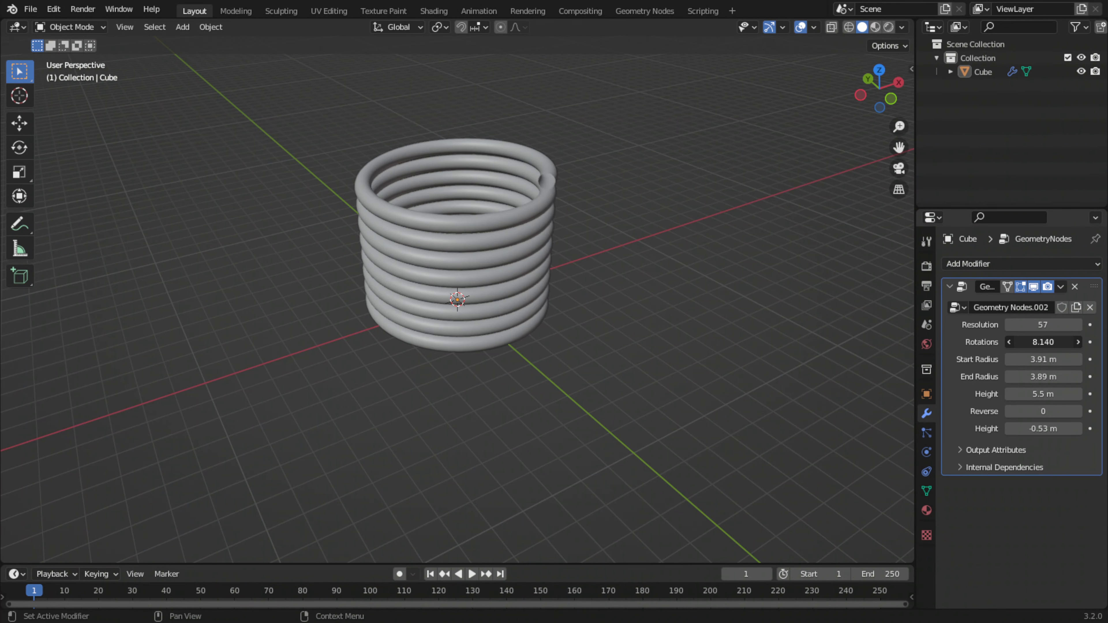
{"action": "left_click_drag", "start_coordinate": [1016, 341], "coordinate": [962, 341]}
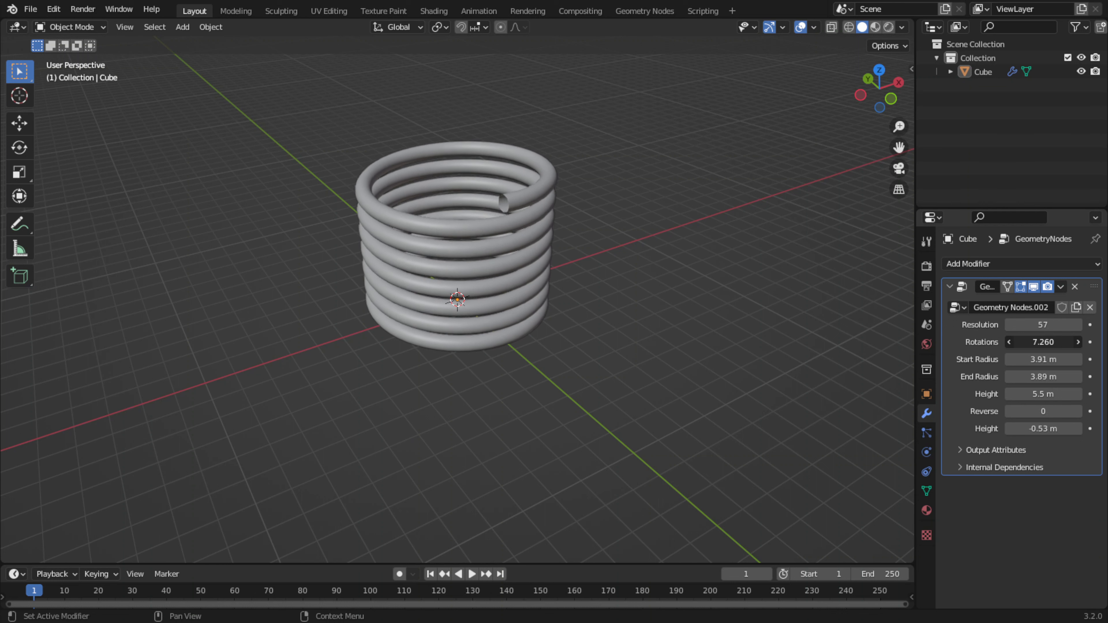
{"action": "left_click_drag", "start_coordinate": [1021, 342], "coordinate": [1017, 342]}
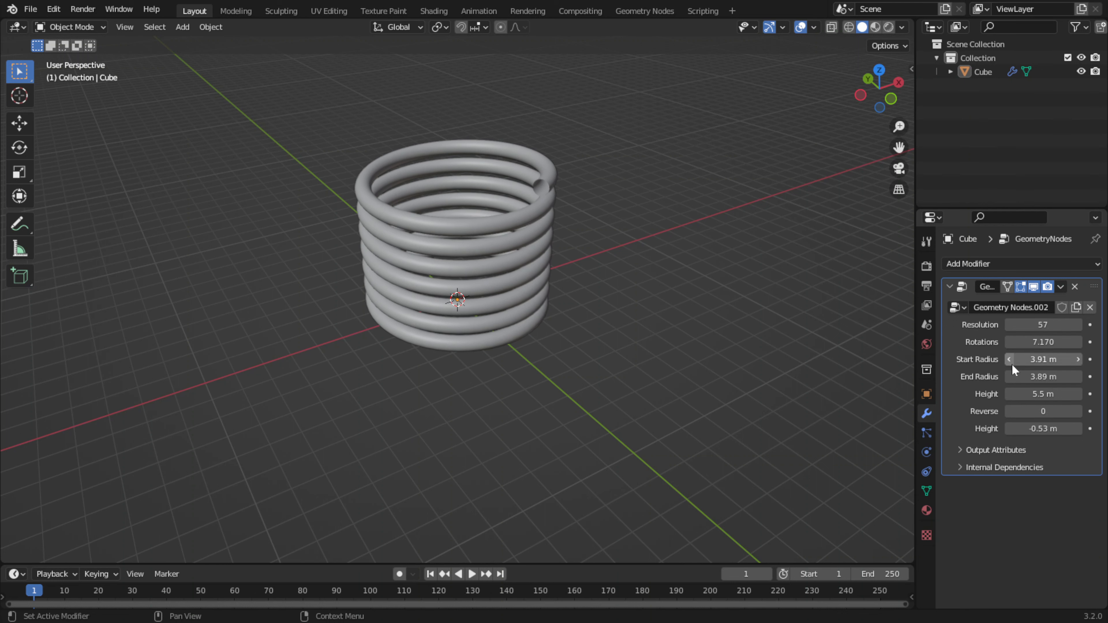
Set the coil's Start Radius to 3.75 m and End Radius to 3.67 m
{"action": "left_click_drag", "start_coordinate": [1037, 357], "coordinate": [1066, 357]}
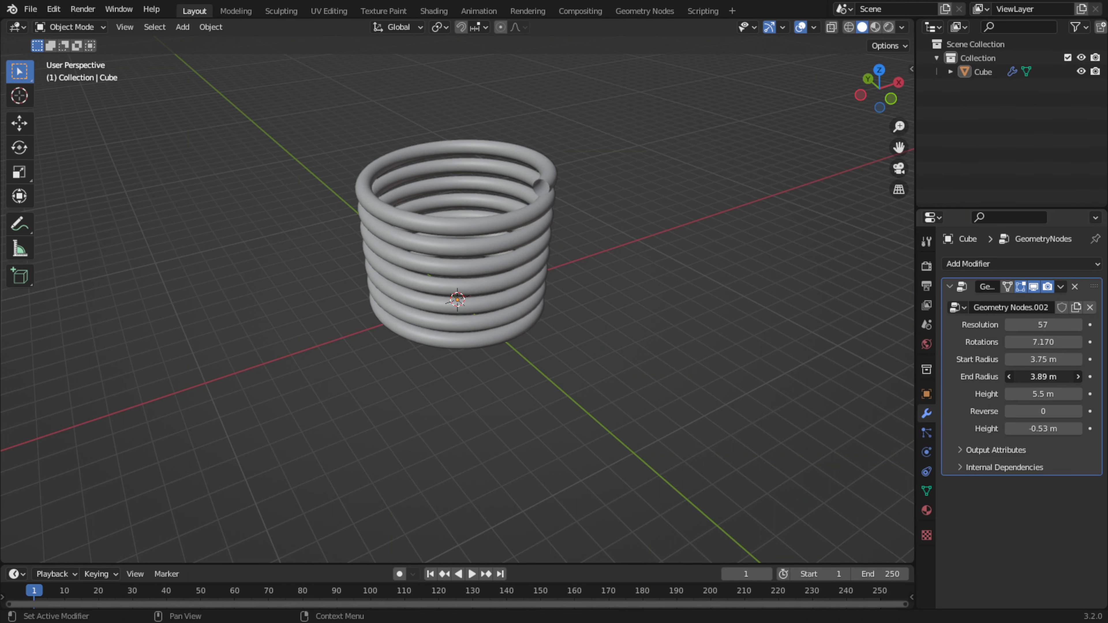
{"action": "mouse_move", "coordinate": [1041, 376]}
{"action": "left_mouse_down"}
{"action": "mouse_move", "coordinate": [1072, 376]}
{"action": "mouse_move", "coordinate": [1037, 376]}
{"action": "left_mouse_up"}
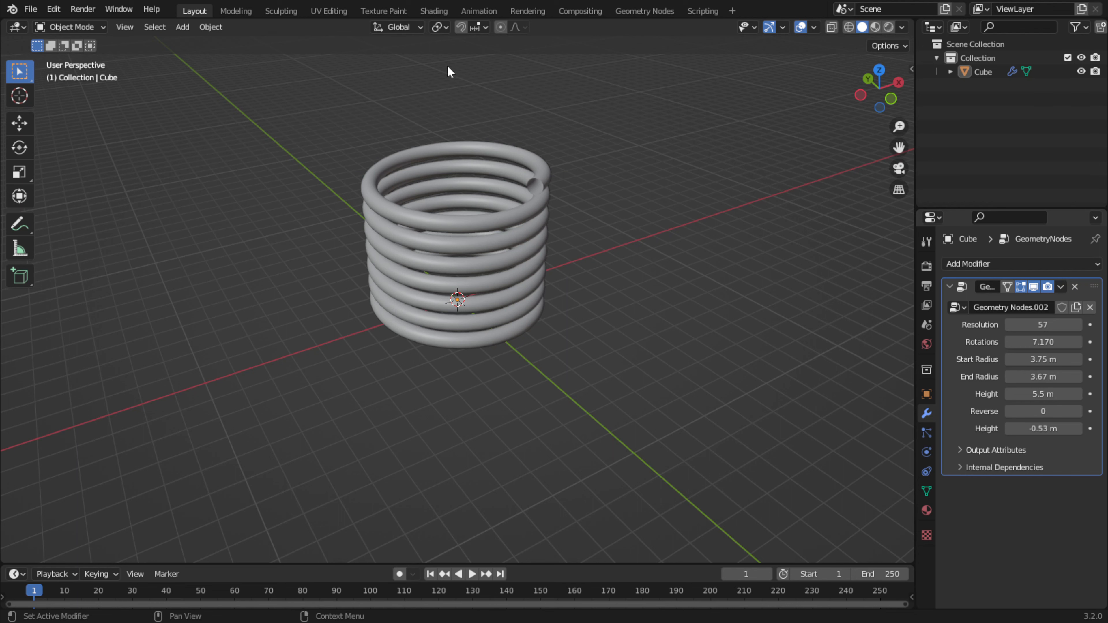
{"action": "middle_click_drag", "start_coordinate": [459, 124], "coordinate": [496, 130]}
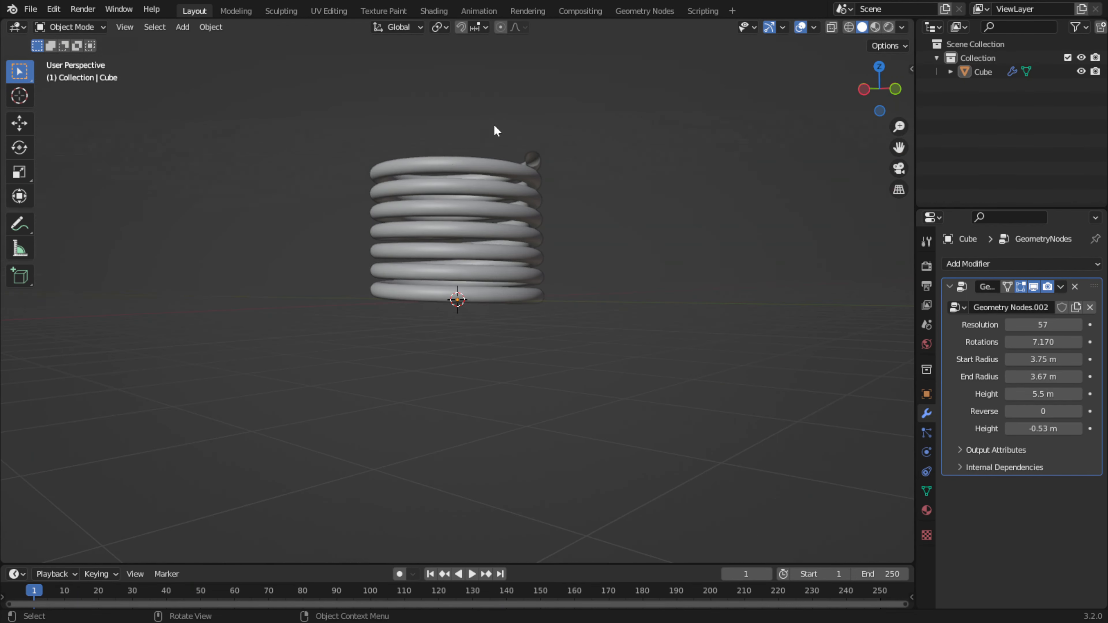
{"action": "middle_click_drag", "start_coordinate": [479, 170], "coordinate": [507, 222]}
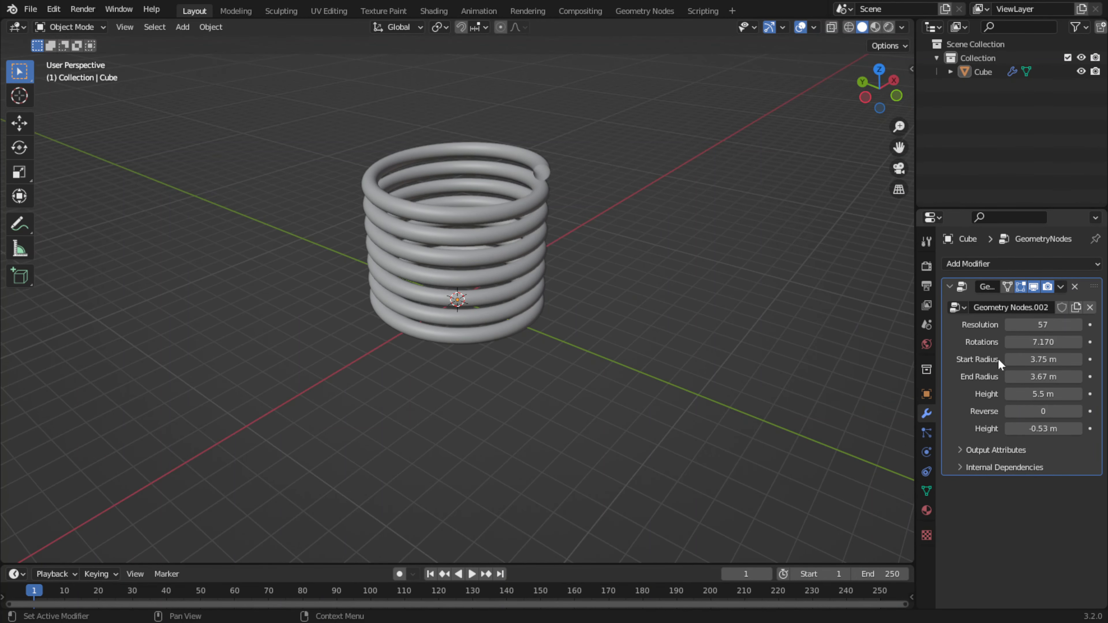
Set the coil's Resolution to 125, Rotations to 12.400, first Height to 10.6 m and second Height to 1.83 m
{"action": "left_click_drag", "start_coordinate": [1036, 394], "coordinate": [1066, 393]}
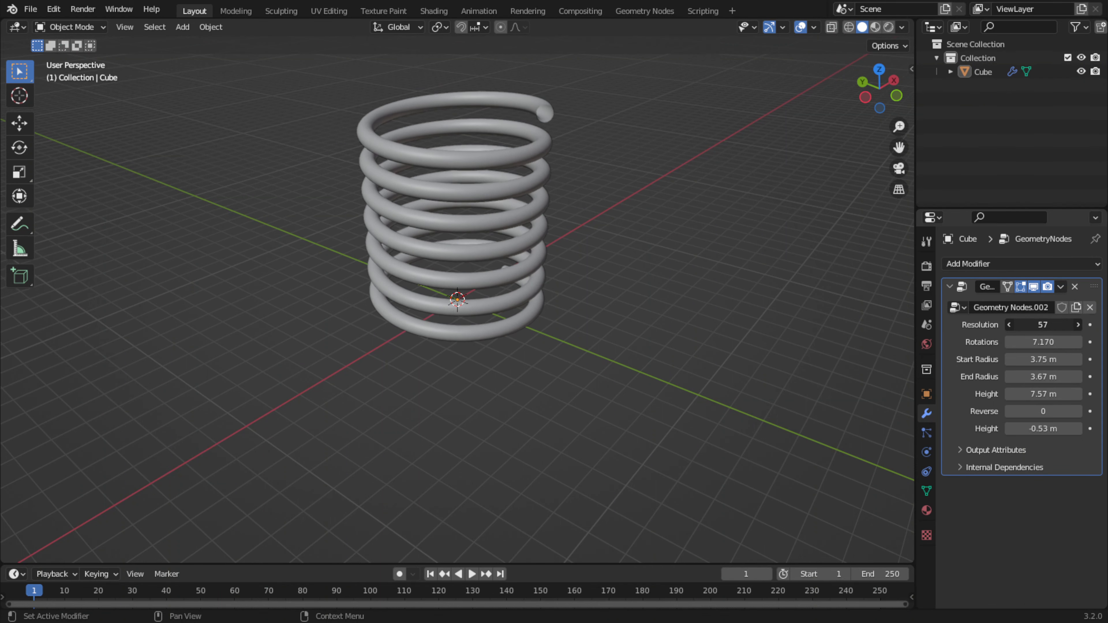
{"action": "left_click_drag", "start_coordinate": [1042, 324], "coordinate": [1097, 342]}
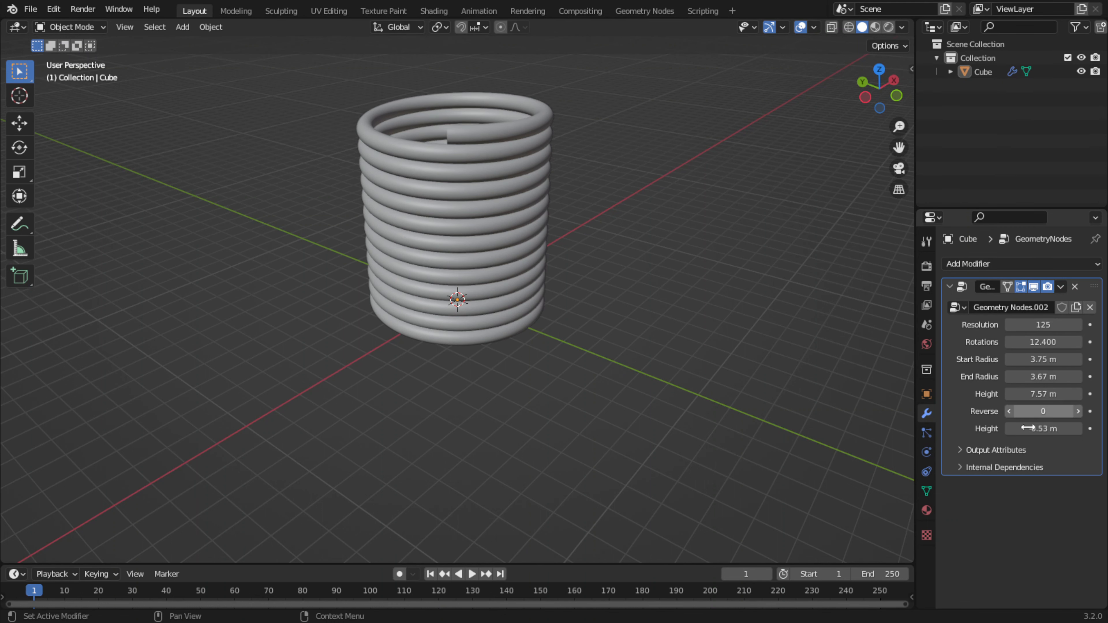
{"action": "left_click_drag", "start_coordinate": [1043, 429], "coordinate": [1067, 394]}
{"action": "scroll", "coordinate": [551, 290], "scroll_direction": "down", "scroll_amount": 5}
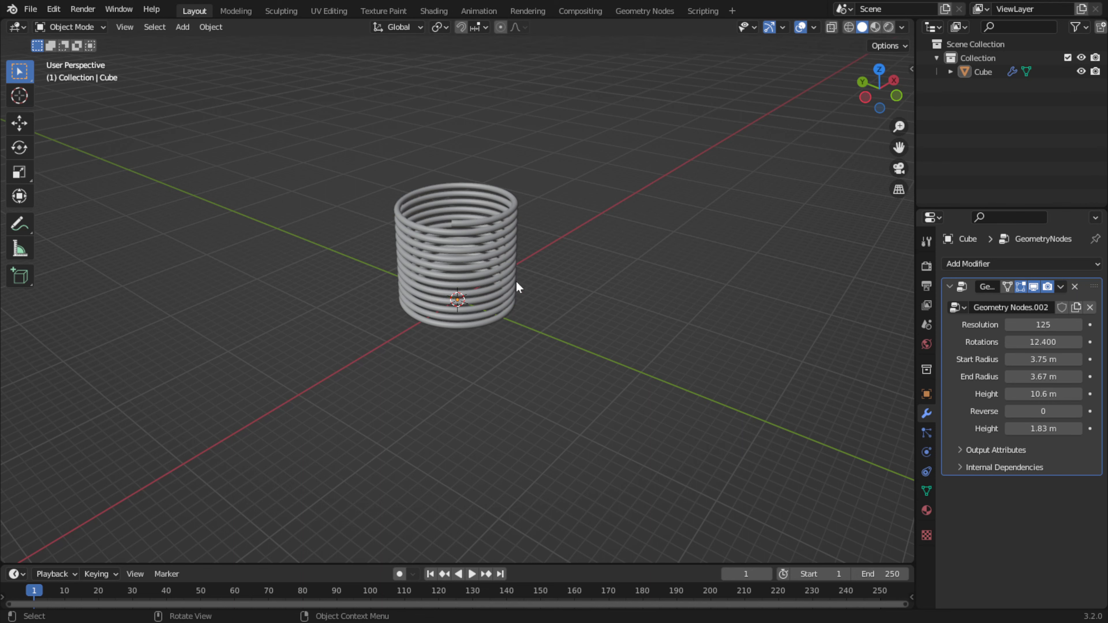
Examine the coil's node tree in the Geometry Nodes workspace, including how the Spiral, Curve Circle and Curve to Mesh nodes are connected
{"action": "left_click", "coordinate": [644, 11]}
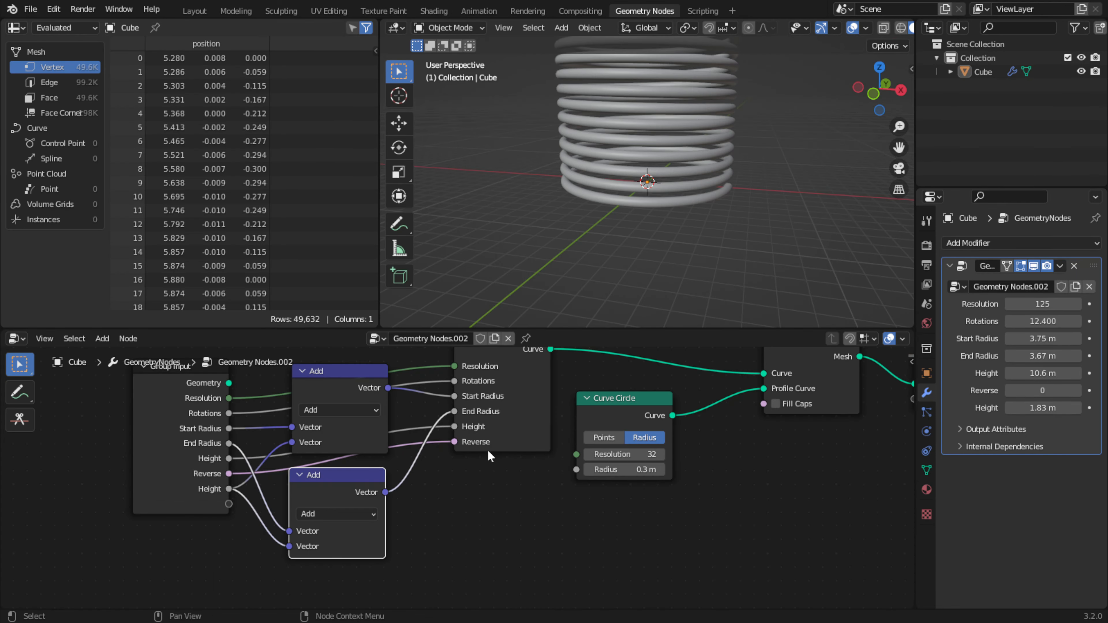
{"action": "middle_click_drag", "start_coordinate": [483, 476], "coordinate": [375, 560]}
{"action": "scroll", "coordinate": [446, 454], "scroll_direction": "up", "scroll_amount": 4}
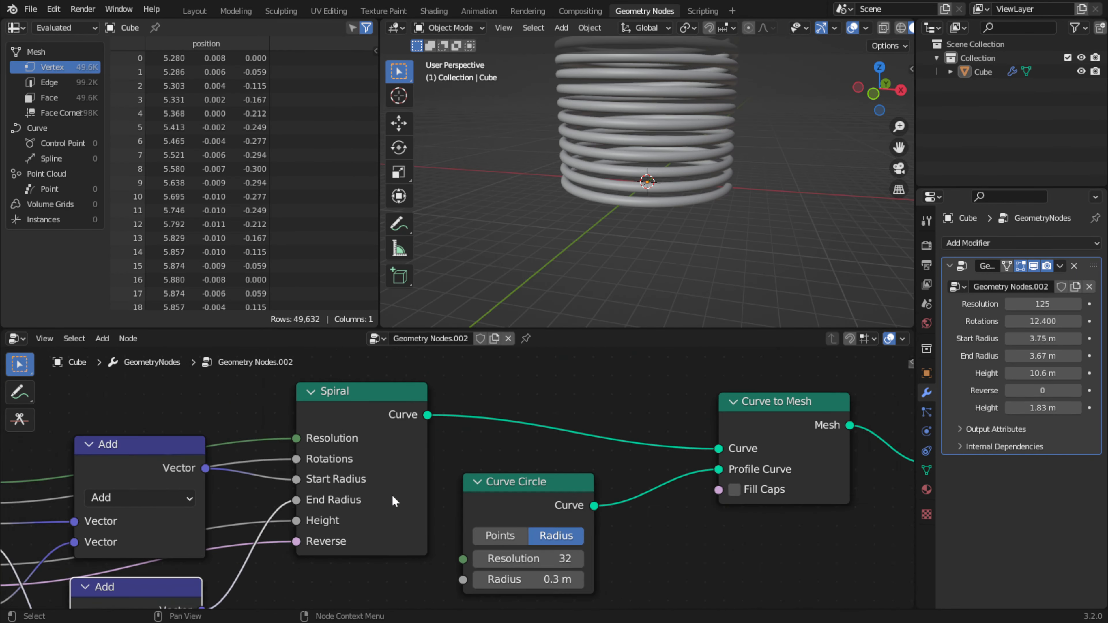
{"action": "middle_click_drag", "start_coordinate": [445, 449], "coordinate": [467, 463]}
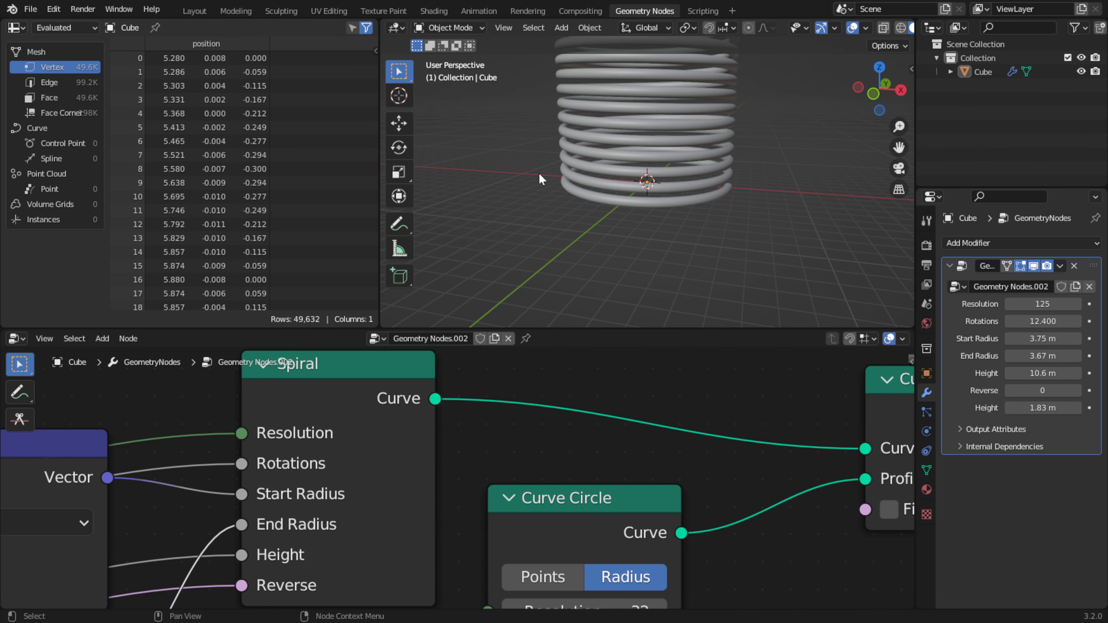
{"action": "scroll", "coordinate": [540, 179], "scroll_direction": "down", "scroll_amount": 2}
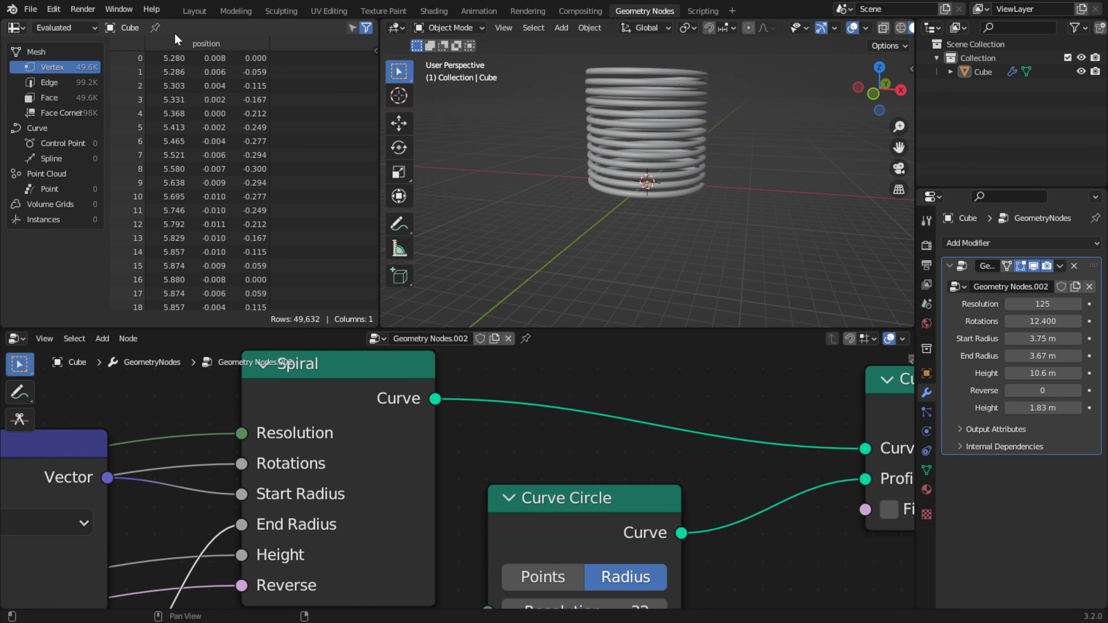
Return to the Layout workspace and delete the coil object from the scene
{"action": "left_click", "coordinate": [194, 10]}
{"action": "left_click", "coordinate": [429, 262]}
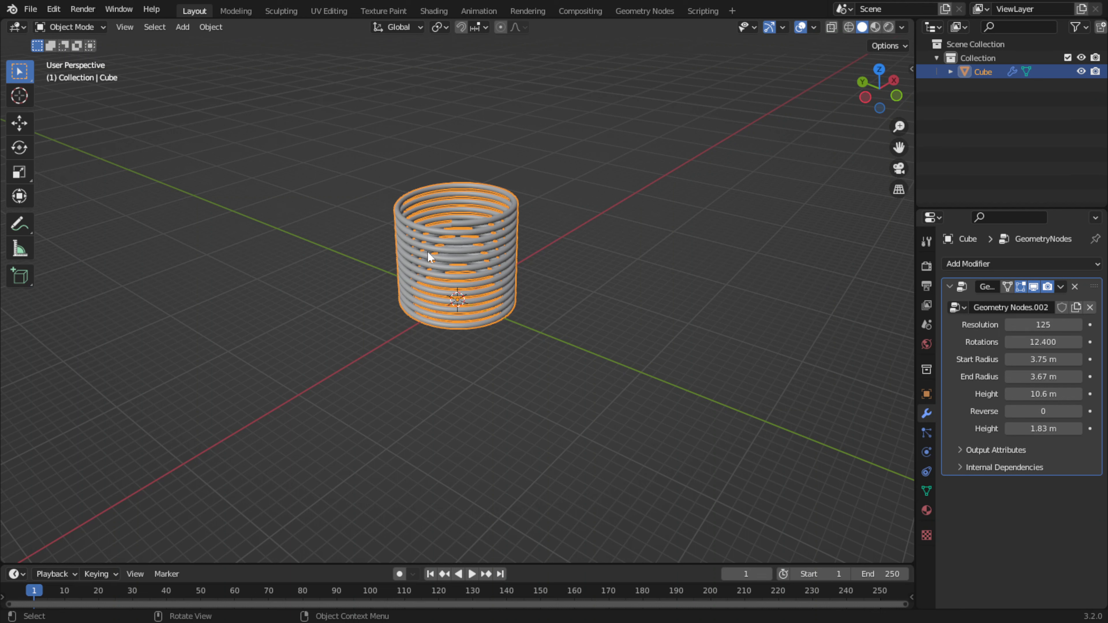
{"action": "key", "text": "Delete"}
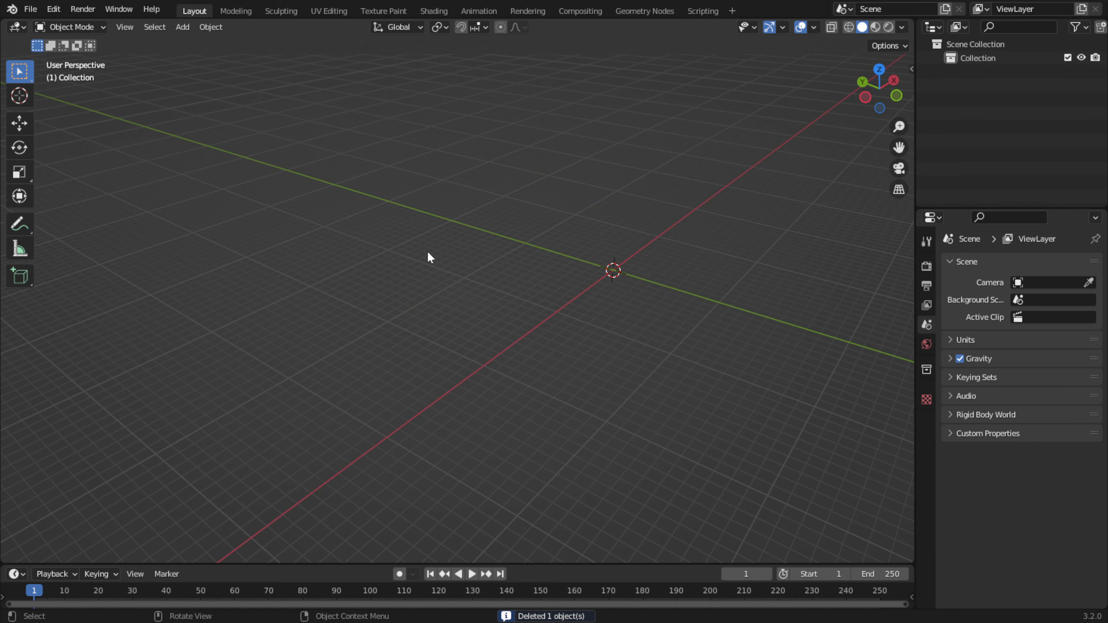
Add a cylinder mesh at the origin and frame it in the viewport
{"action": "key", "text": "shift+a"}
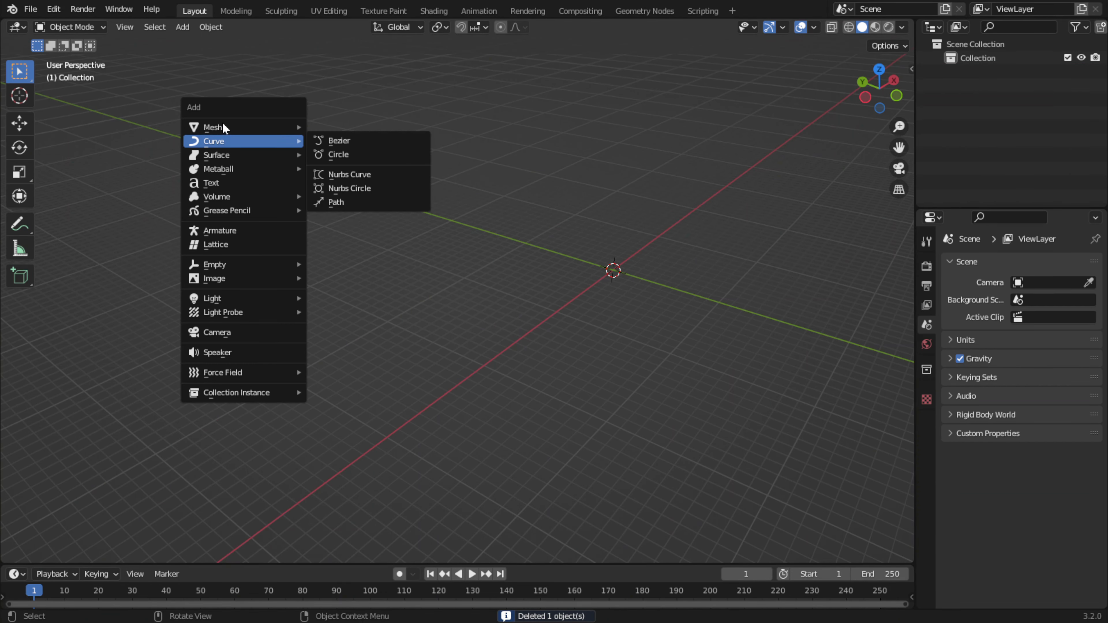
{"action": "mouse_move", "coordinate": [218, 127]}
{"action": "left_click", "coordinate": [354, 197]}
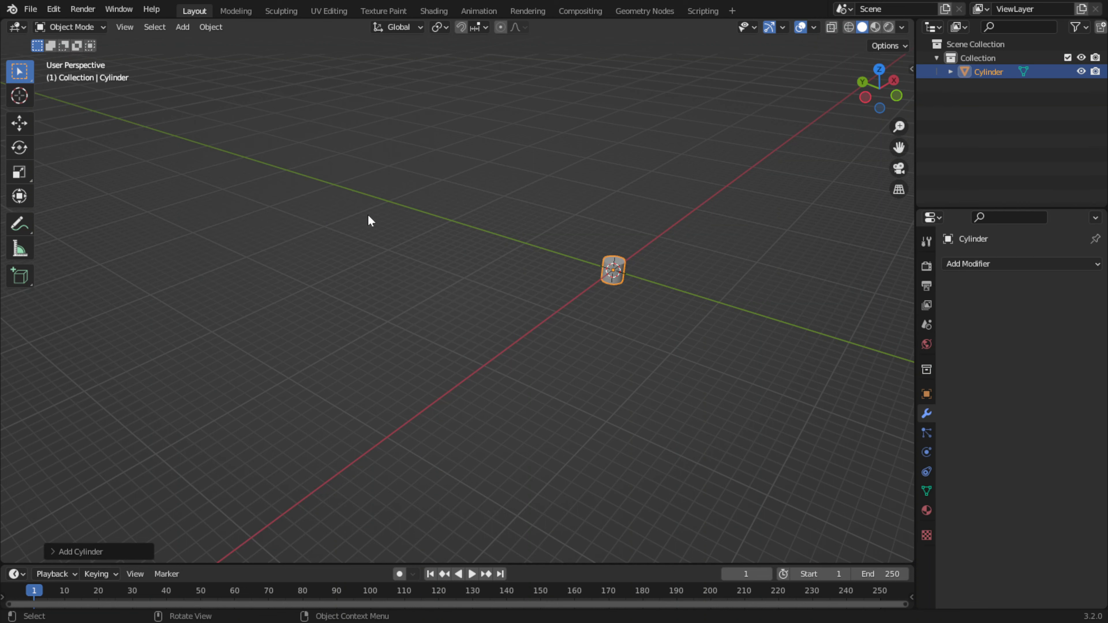
{"action": "scroll", "coordinate": [658, 314], "scroll_direction": "up", "scroll_amount": 4}
{"action": "scroll", "coordinate": [650, 320], "scroll_direction": "down", "scroll_amount": 4}
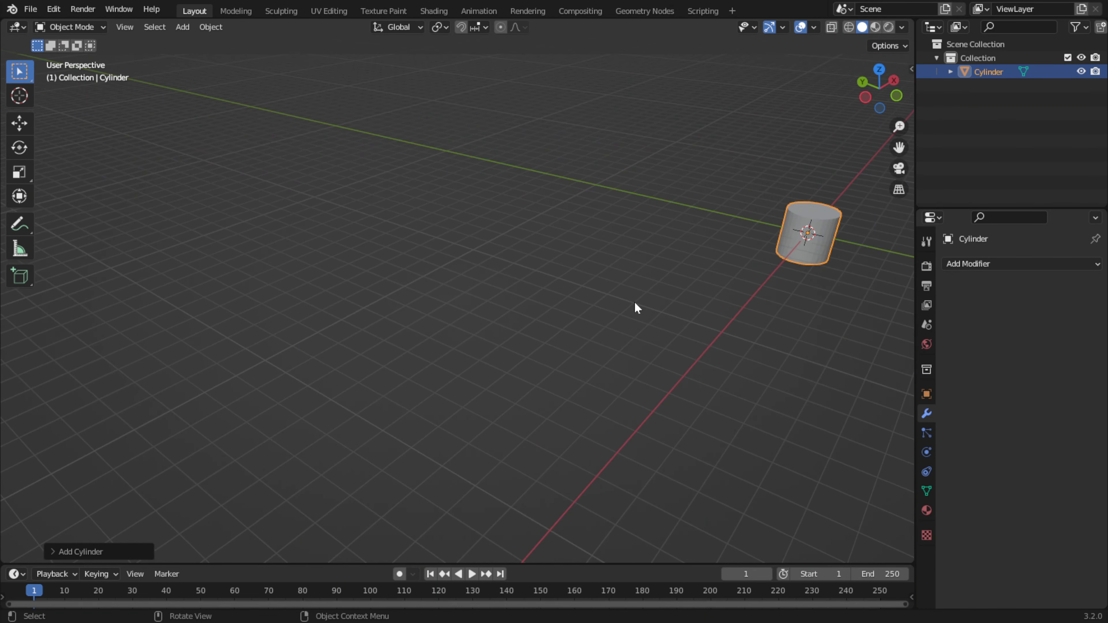
{"action": "key", "text": "KP_Decimal"}
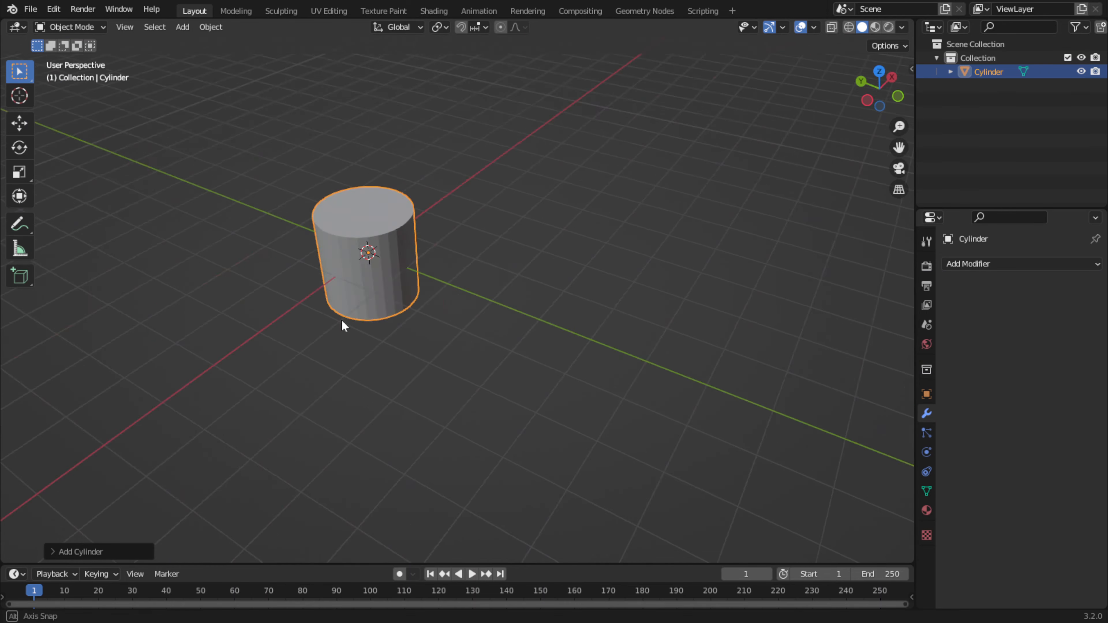
{"action": "middle_click_drag", "start_coordinate": [344, 322], "coordinate": [445, 209]}
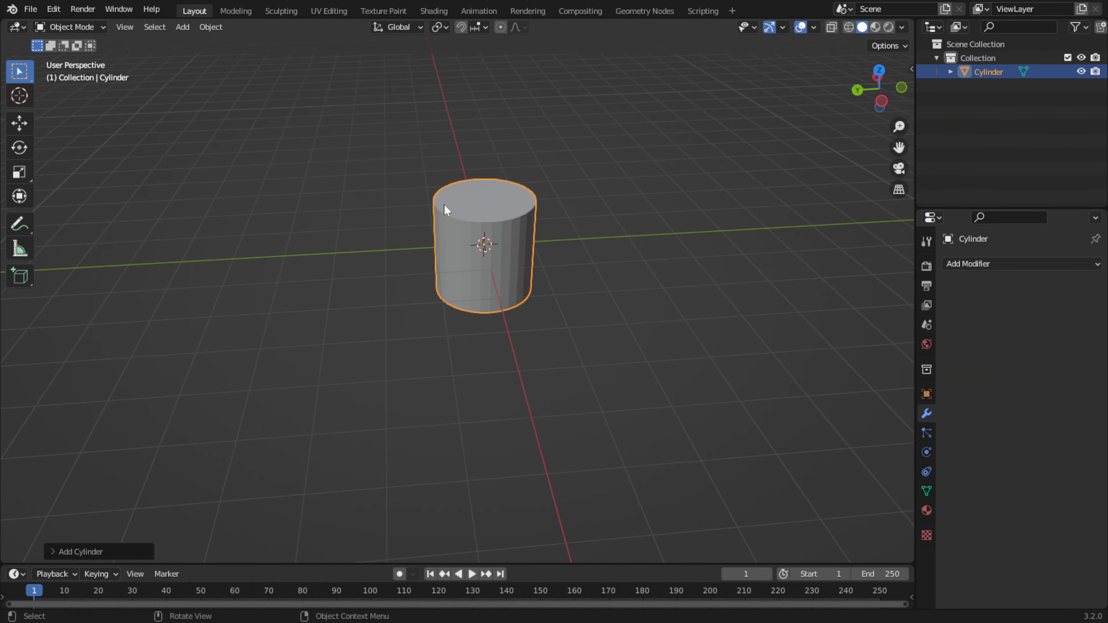
In the Geometry Nodes workspace, hide the 3D viewport's toolbar and center the view on the 3D cursor at the cylinder
{"action": "left_click", "coordinate": [646, 12]}
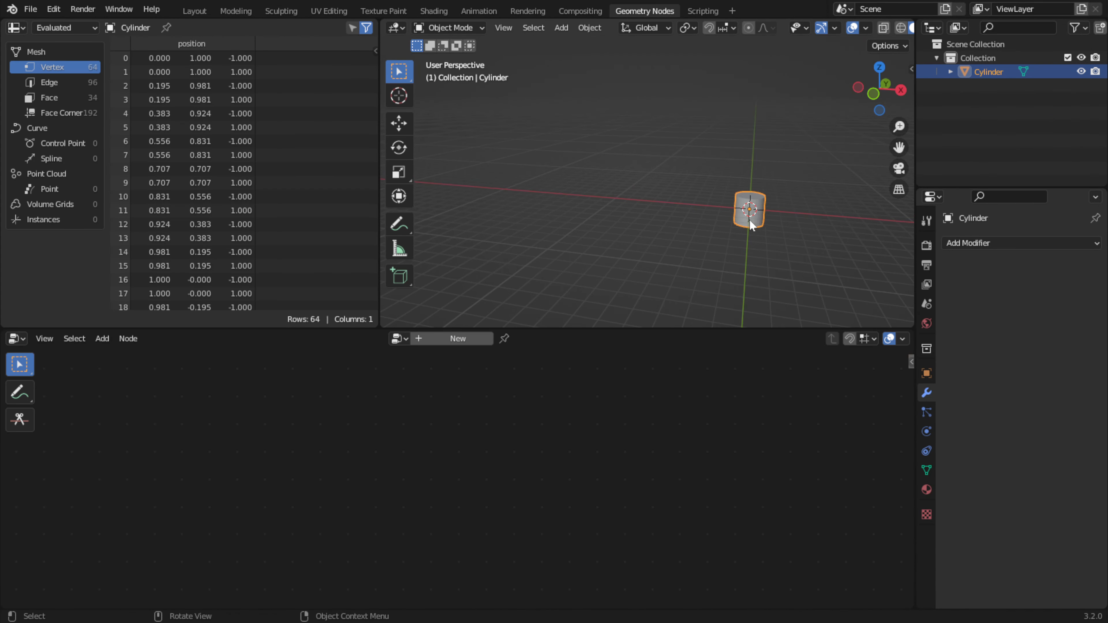
{"action": "key", "text": "t"}
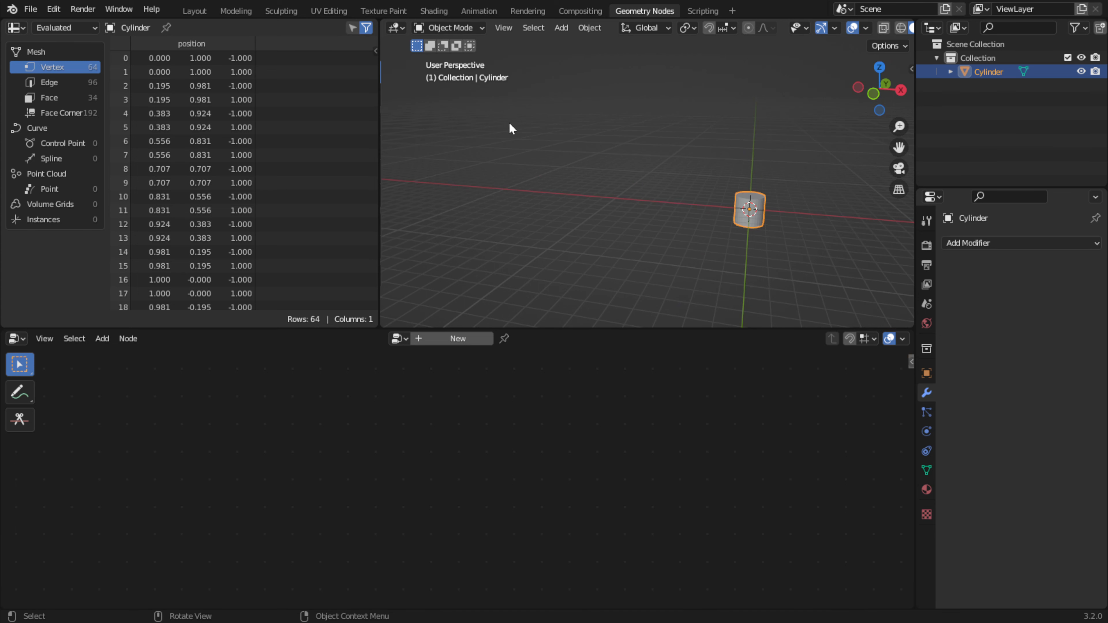
{"action": "left_click", "coordinate": [503, 27]}
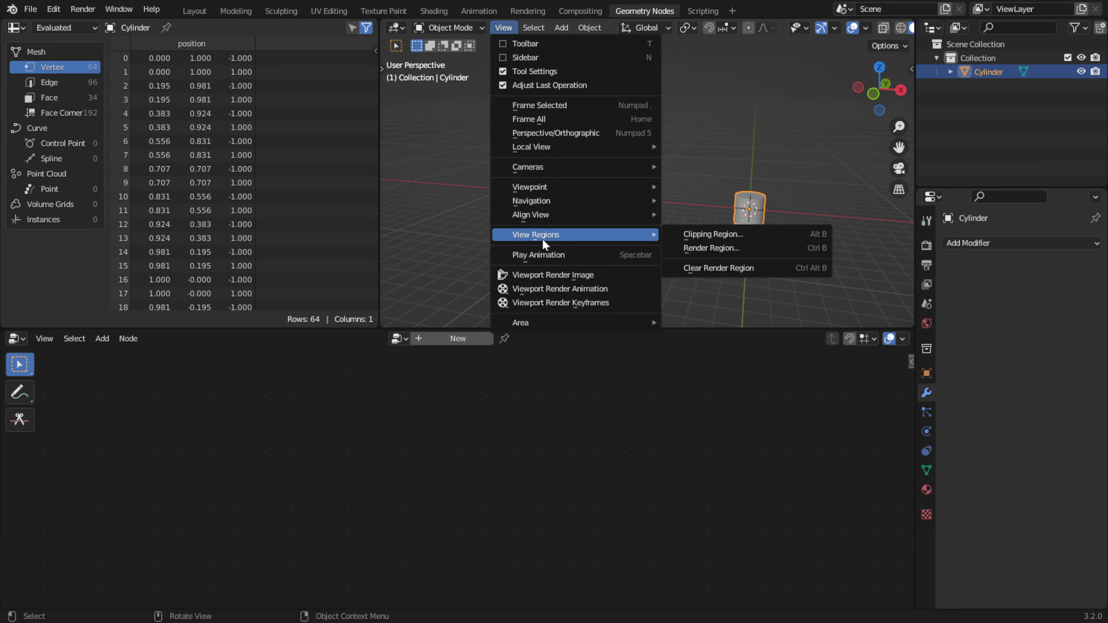
{"action": "mouse_move", "coordinate": [604, 216]}
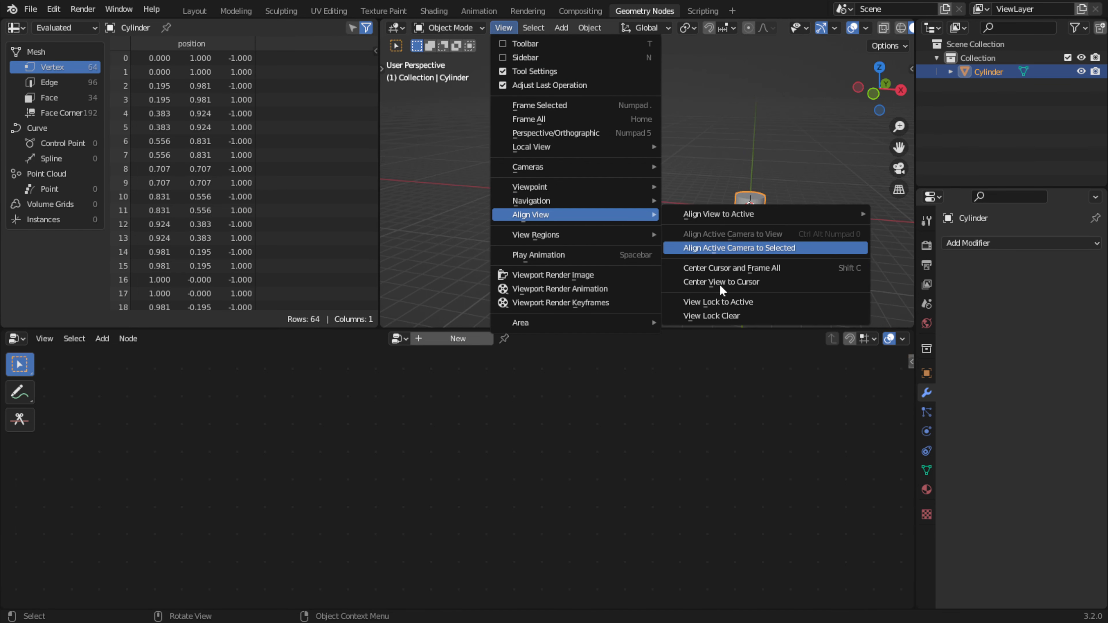
{"action": "left_click", "coordinate": [718, 284]}
{"action": "scroll", "coordinate": [633, 211], "scroll_direction": "up", "scroll_amount": 7}
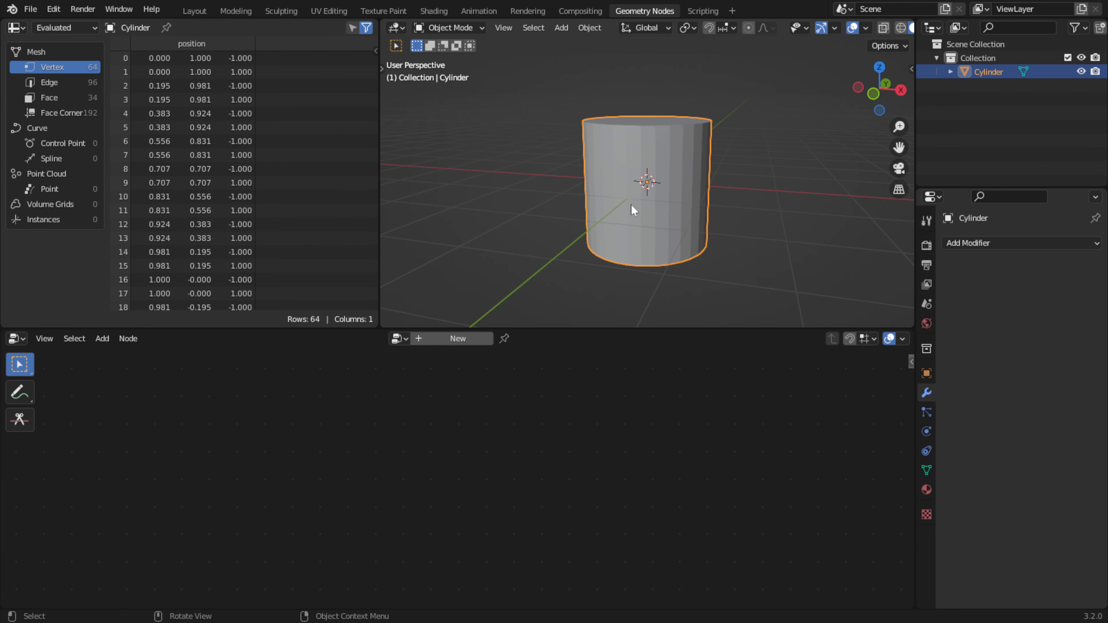
Create a new geometry node tree on the cylinder and insert a Spiral node on the link into Group Output
{"action": "left_click", "coordinate": [451, 342]}
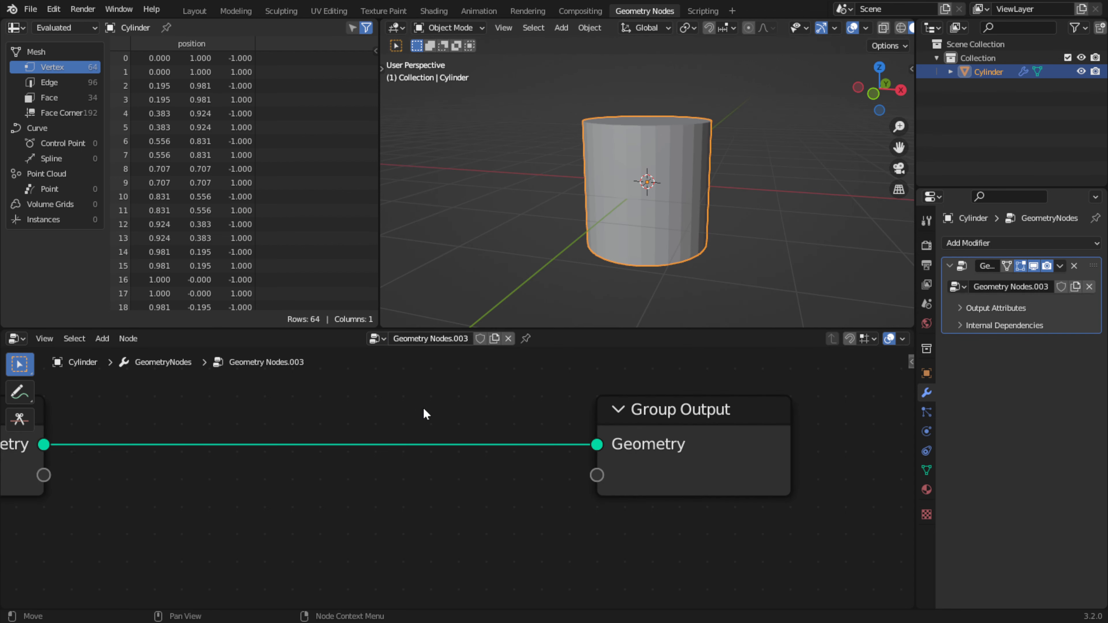
{"action": "key", "text": "Home"}
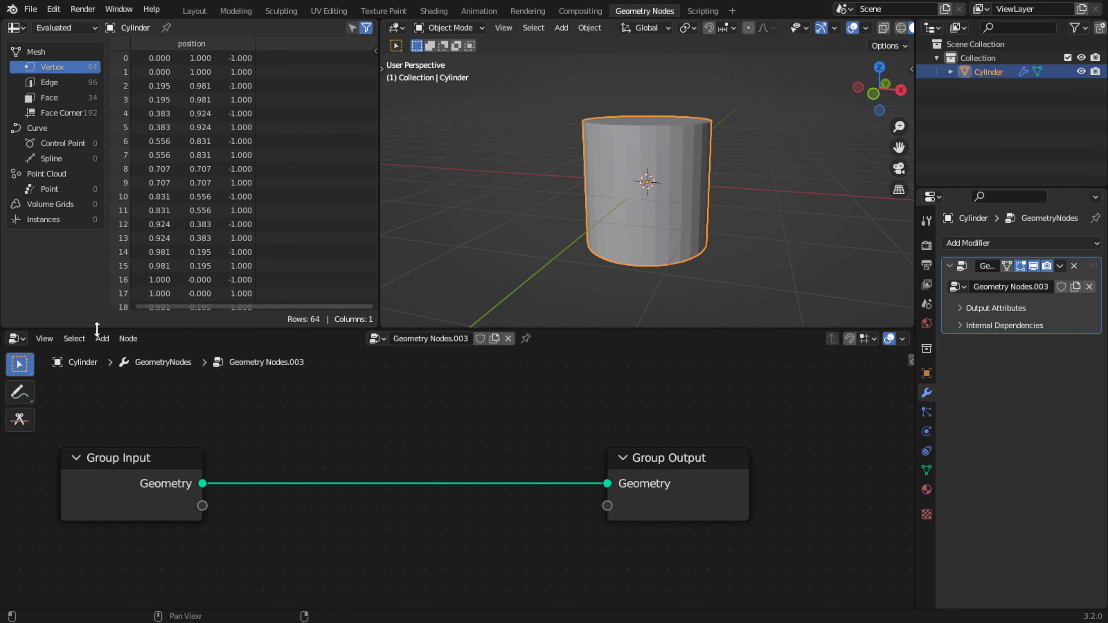
{"action": "left_click", "coordinate": [103, 339]}
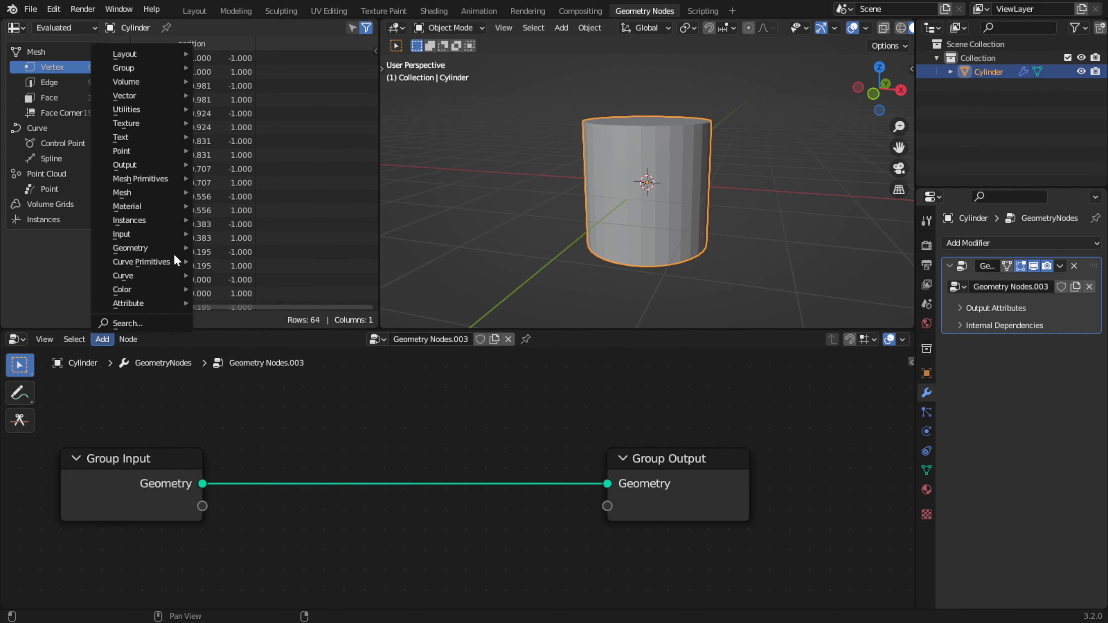
{"action": "mouse_move", "coordinate": [176, 261]}
{"action": "left_click", "coordinate": [235, 315]}
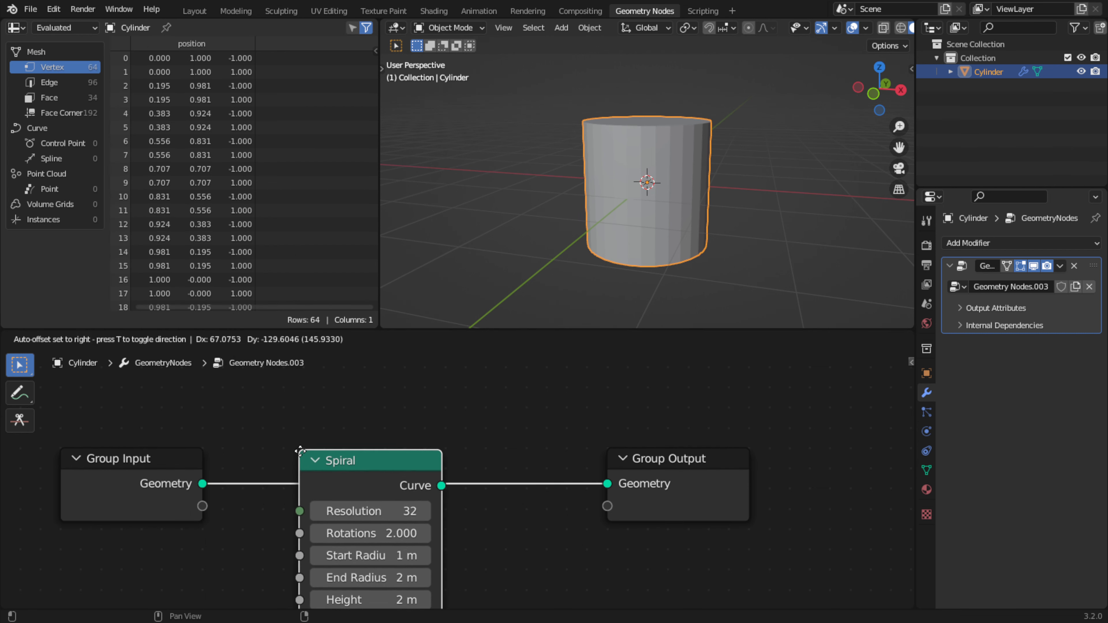
{"action": "left_click", "coordinate": [300, 451]}
{"action": "middle_click_drag", "start_coordinate": [357, 500], "coordinate": [310, 489]}
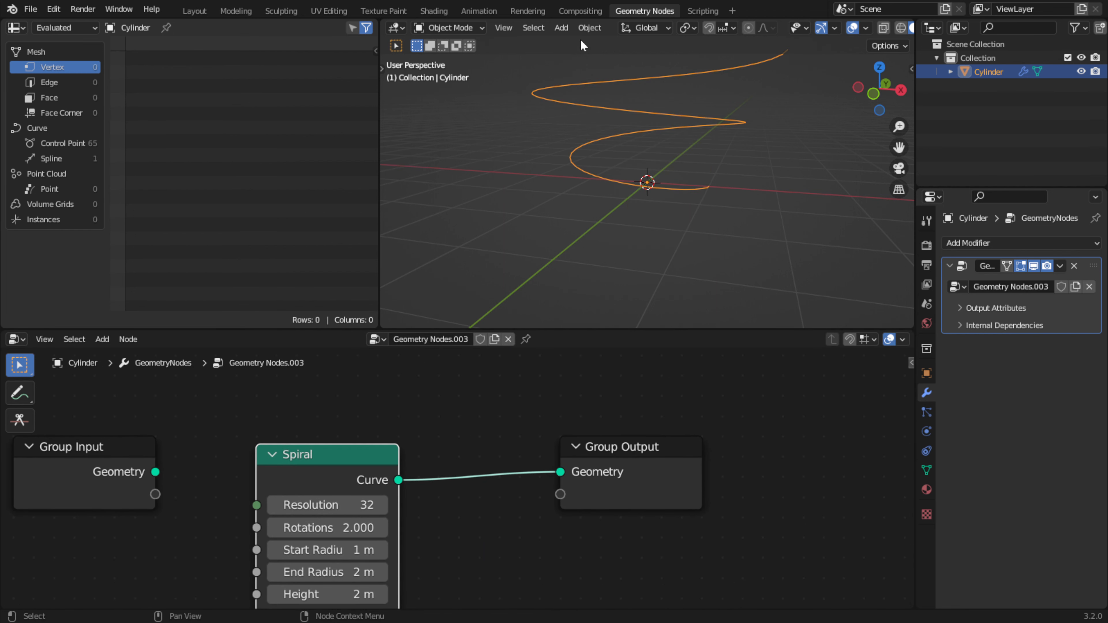
Move the Group Output node farther away from the Spiral node and add a Curve Circle node in the gap
{"action": "left_click_drag", "start_coordinate": [655, 466], "coordinate": [800, 462]}
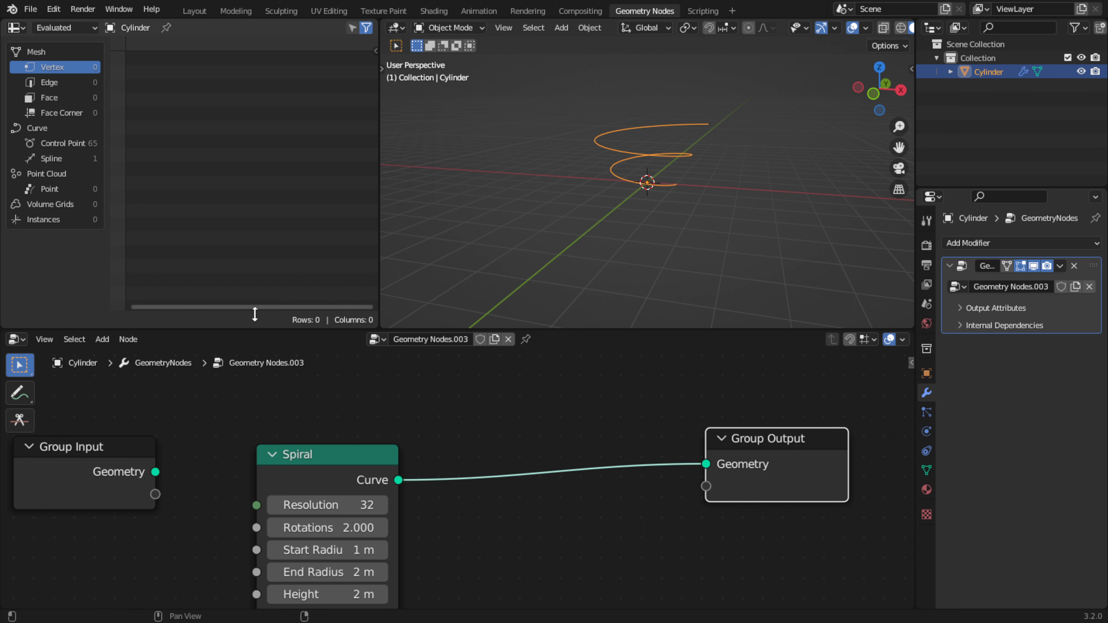
{"action": "left_click", "coordinate": [105, 342]}
{"action": "mouse_move", "coordinate": [131, 262]}
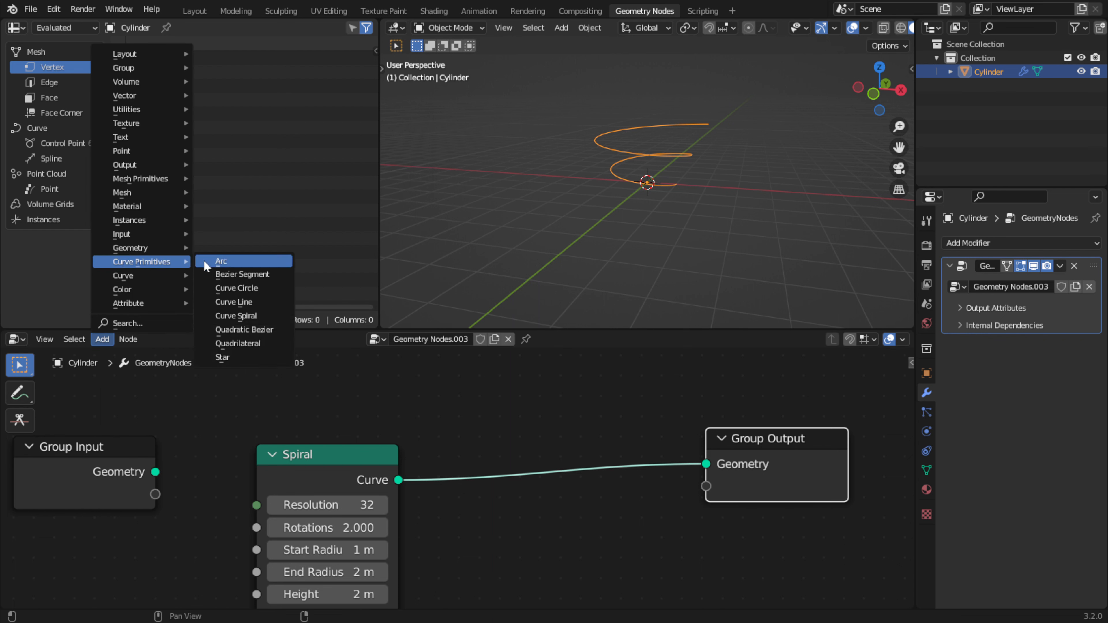
{"action": "left_click", "coordinate": [219, 288]}
{"action": "left_click", "coordinate": [431, 486]}
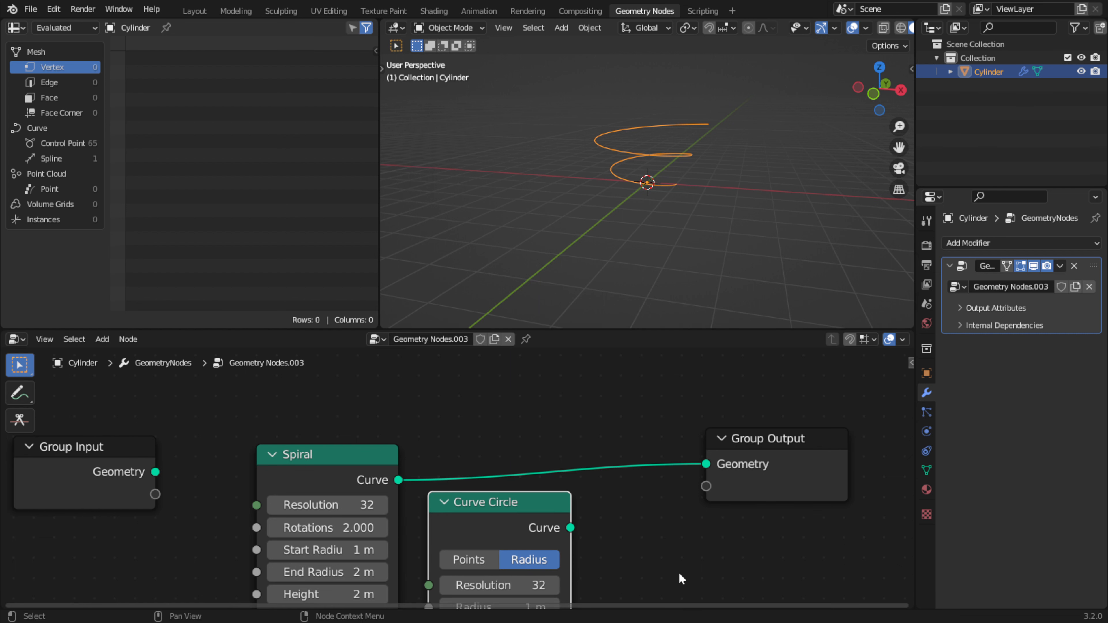
{"action": "key", "text": "KP_Decimal"}
Insert a Curve to Mesh node between Spiral and Group Output, and connect the Curve Circle to its Profile Curve input
{"action": "left_click_drag", "start_coordinate": [532, 455], "coordinate": [572, 452]}
{"action": "left_click_drag", "start_coordinate": [742, 406], "coordinate": [852, 400]}
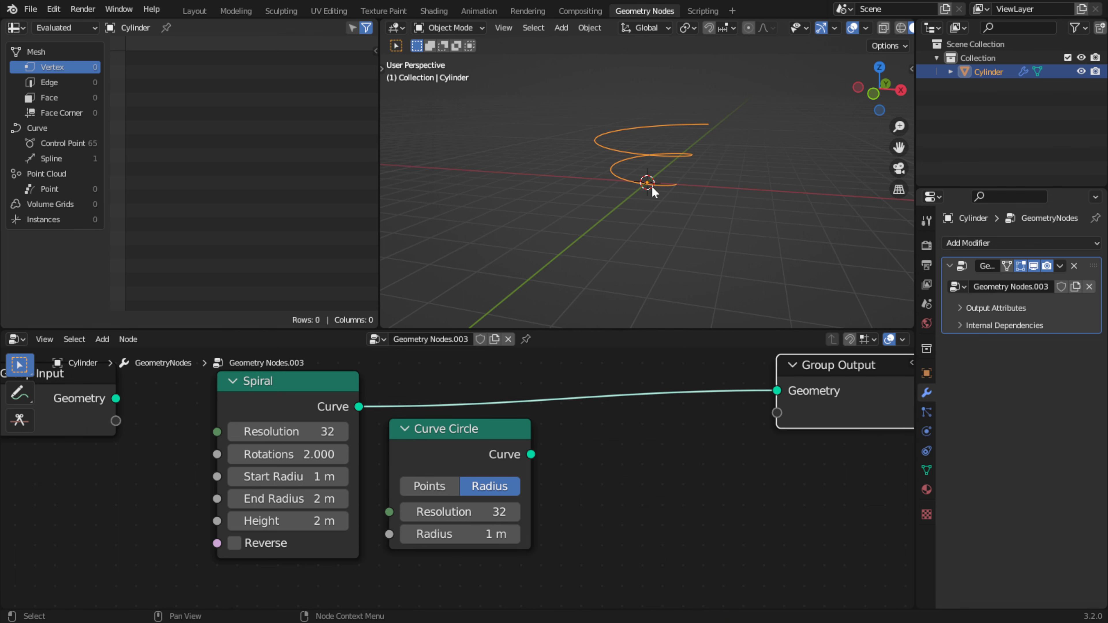
{"action": "left_click", "coordinate": [102, 339]}
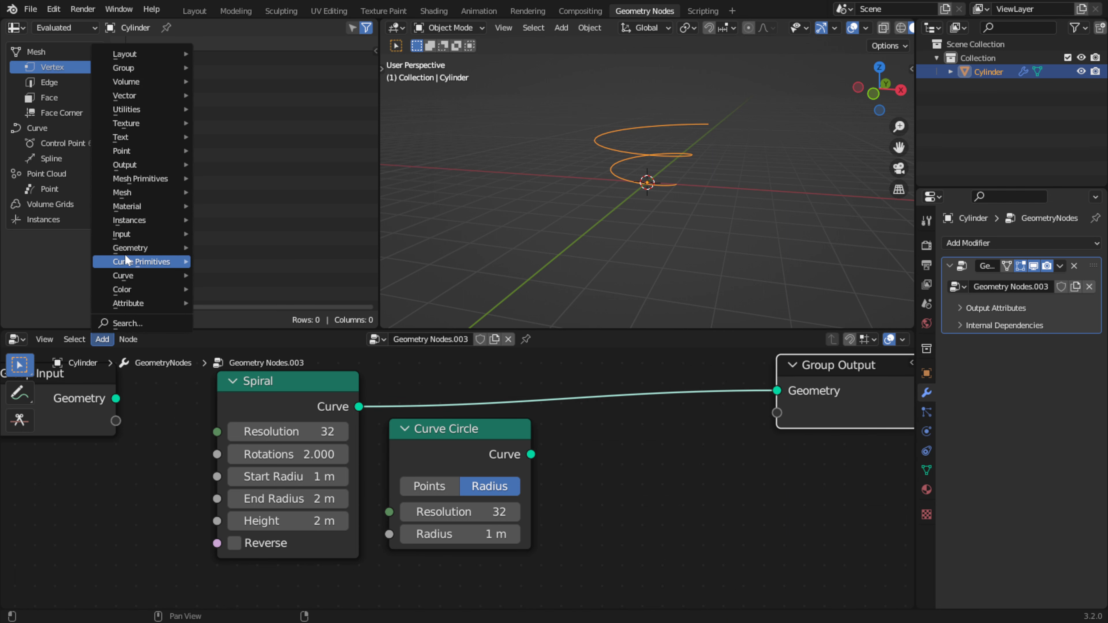
{"action": "mouse_move", "coordinate": [123, 276]}
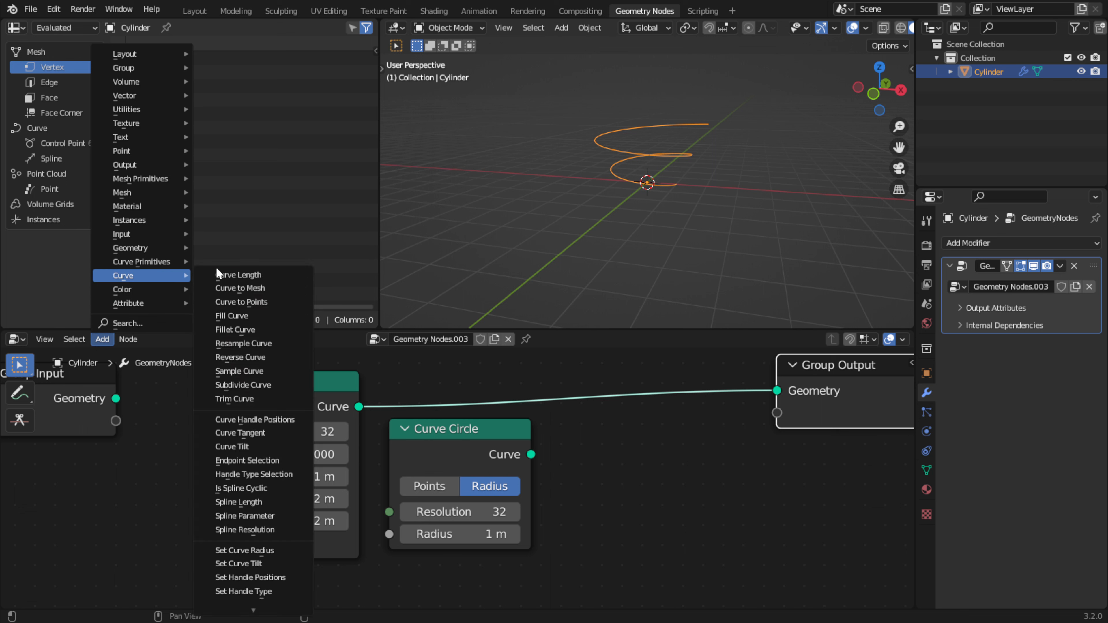
{"action": "left_click", "coordinate": [264, 288]}
{"action": "left_click", "coordinate": [589, 397]}
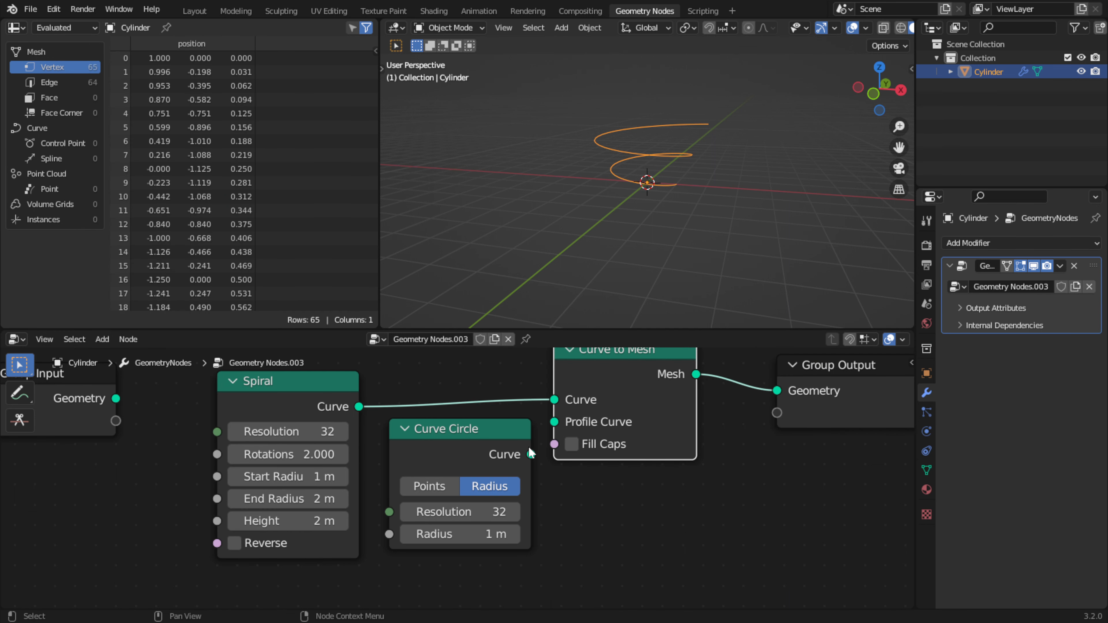
{"action": "left_click_drag", "start_coordinate": [530, 453], "coordinate": [554, 422]}
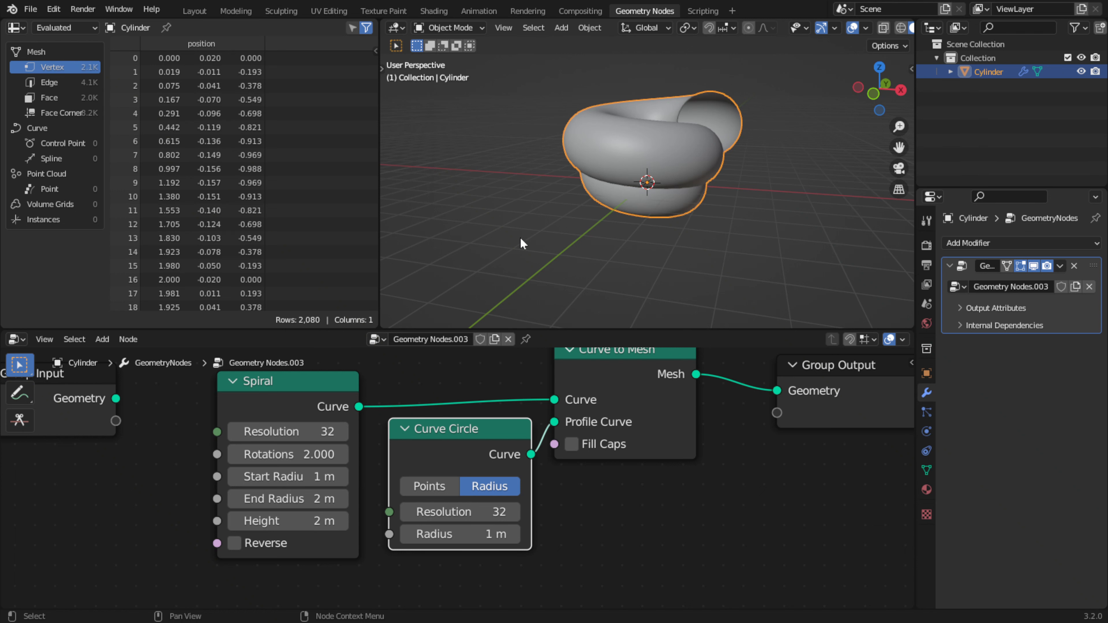
Expose the Curve Circle's Radius through the Group Input node and set the modifier's Radius to 0.35 m
{"action": "scroll", "coordinate": [561, 537], "scroll_direction": "down", "scroll_amount": 2}
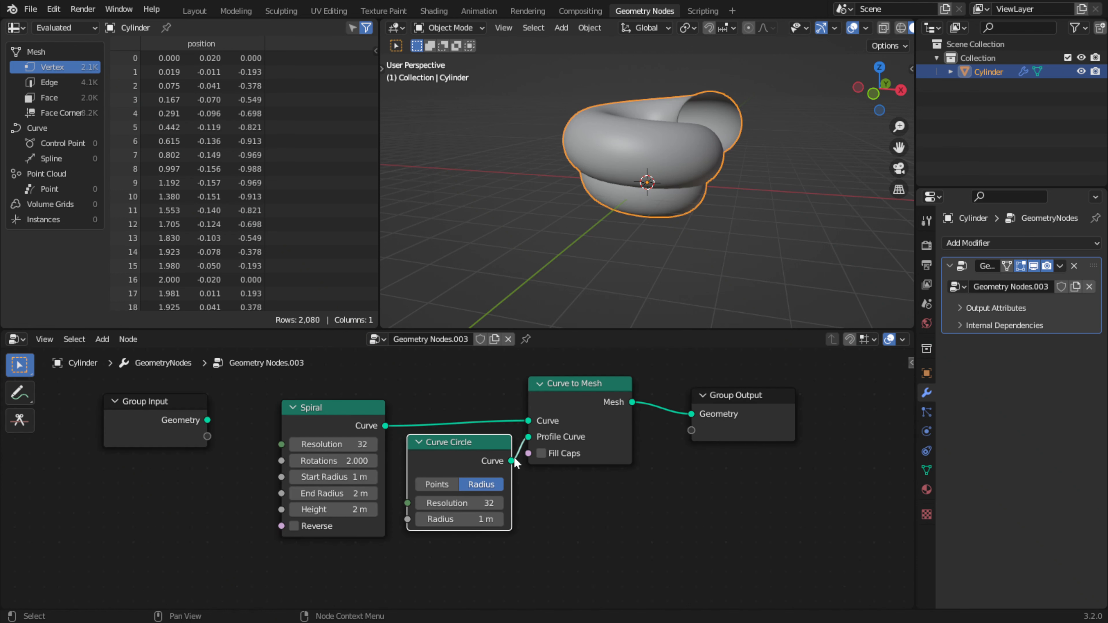
{"action": "left_click_drag", "start_coordinate": [453, 519], "coordinate": [208, 436]}
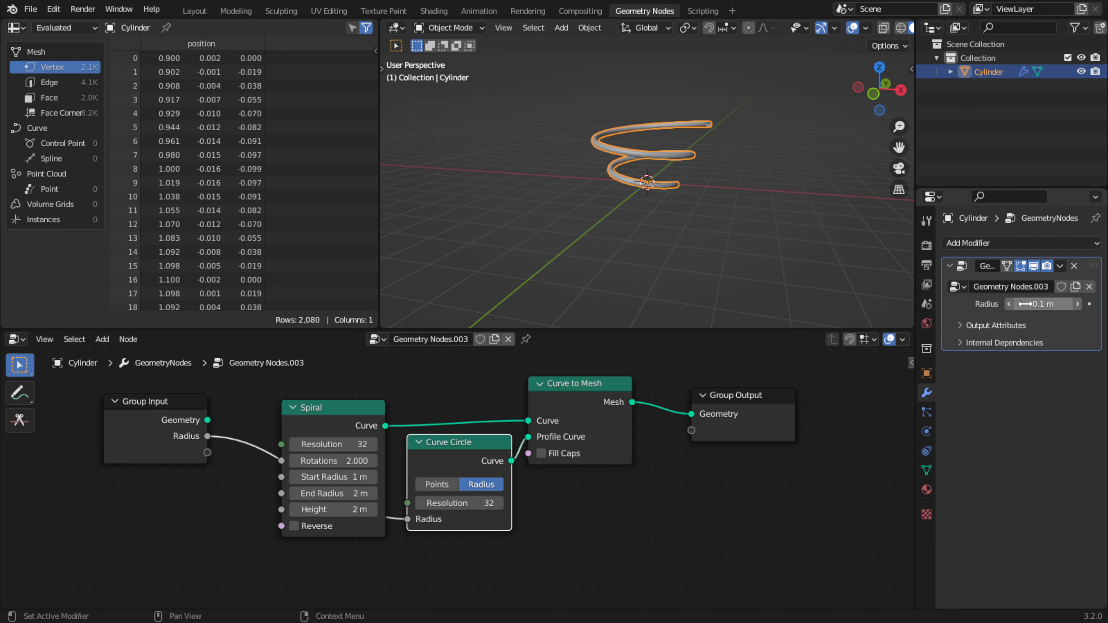
{"action": "left_click_drag", "start_coordinate": [1039, 305], "coordinate": [1063, 305]}
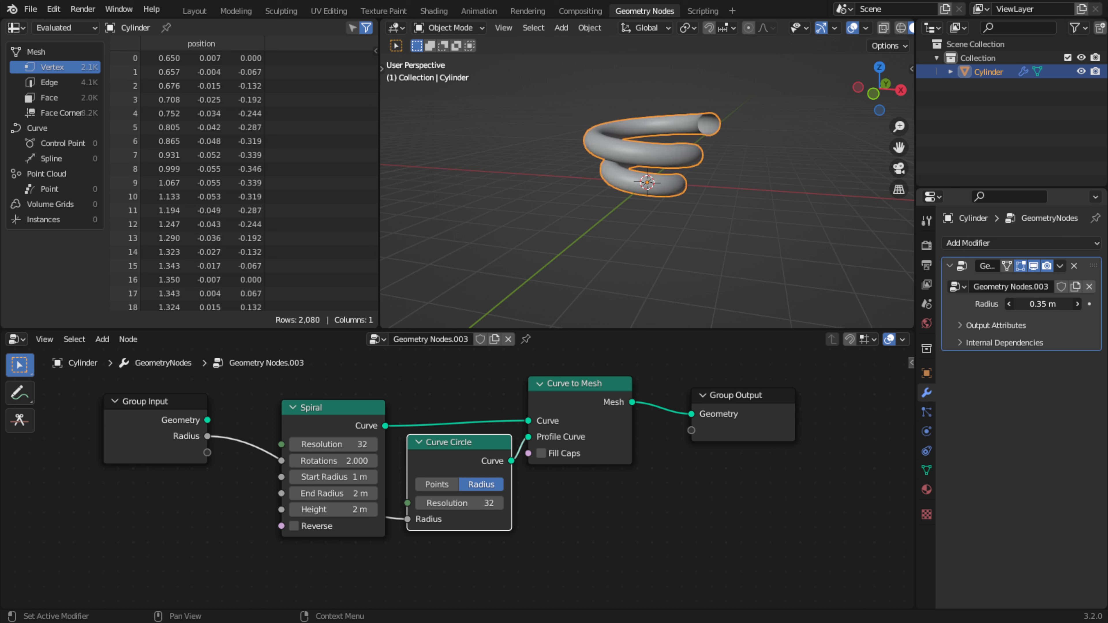
Move the Curve Circle node lower and place the Group Input node beside it, beneath the Spiral node
{"action": "left_click_drag", "start_coordinate": [454, 449], "coordinate": [456, 495]}
{"action": "left_click_drag", "start_coordinate": [157, 458], "coordinate": [328, 519]}
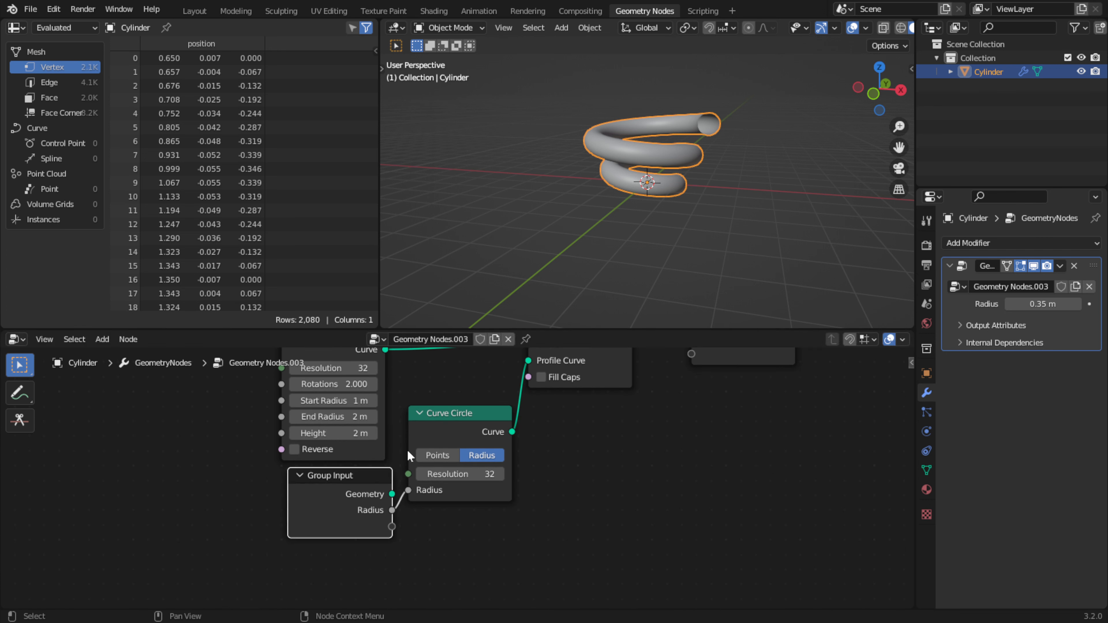
{"action": "left_click_drag", "start_coordinate": [438, 428], "coordinate": [441, 472]}
{"action": "middle_click_drag", "start_coordinate": [193, 464], "coordinate": [223, 532]}
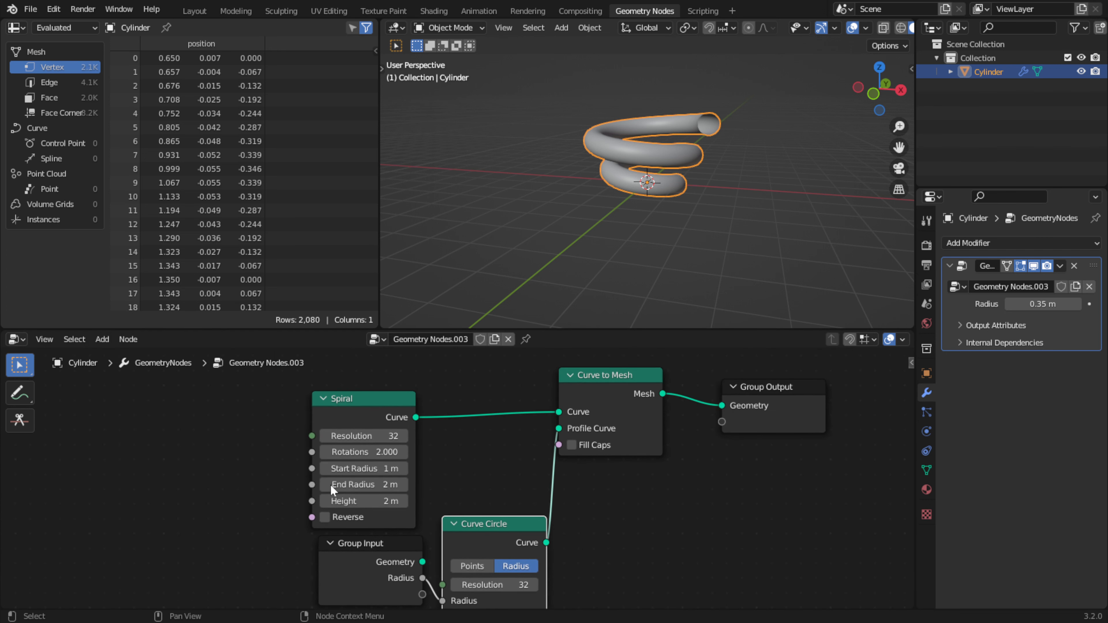
Maximize the node editor and reposition the Spiral node next to a large empty area
{"action": "middle_click_drag", "start_coordinate": [333, 489], "coordinate": [357, 487]}
{"action": "scroll", "coordinate": [371, 452], "scroll_direction": "up", "scroll_amount": 5}
{"action": "scroll", "coordinate": [365, 449], "scroll_direction": "up", "scroll_amount": 3}
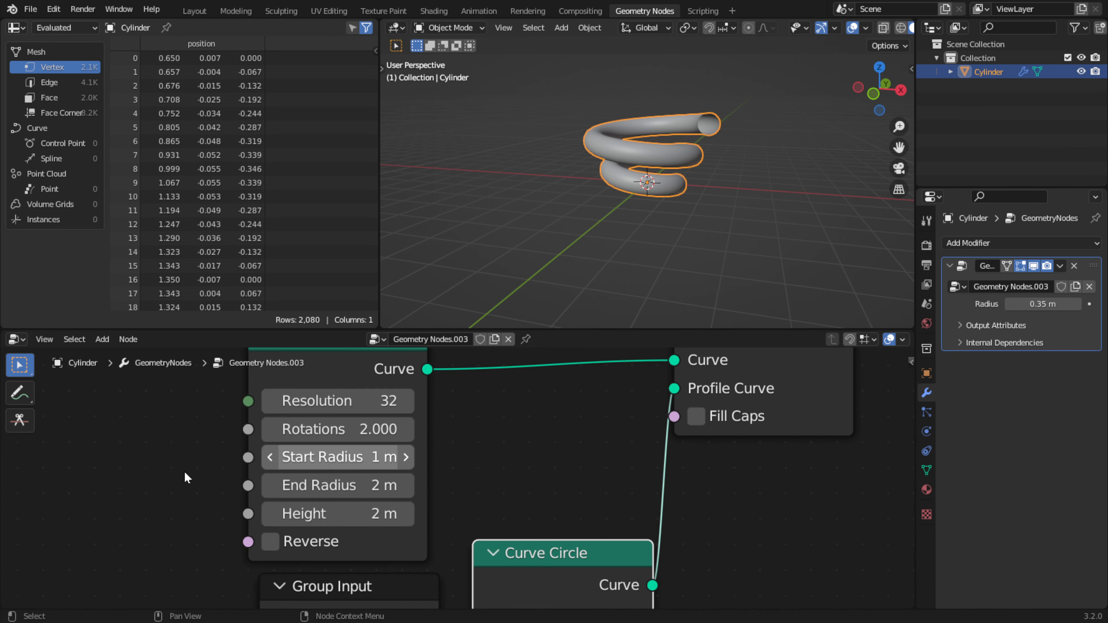
{"action": "middle_click_drag", "start_coordinate": [188, 478], "coordinate": [301, 495]}
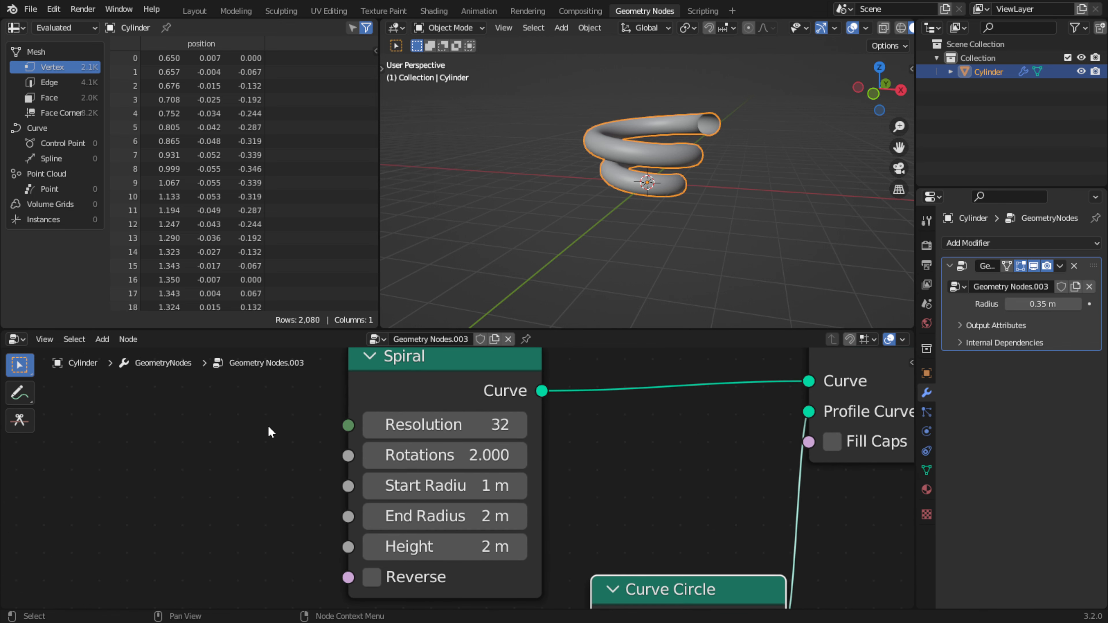
{"action": "key", "text": "ctrl+space"}
{"action": "key", "text": "ctrl+space"}
{"action": "key", "text": "ctrl+space"}
{"action": "middle_click_drag", "start_coordinate": [266, 389], "coordinate": [751, 369]}
{"action": "scroll", "coordinate": [717, 359], "scroll_direction": "down", "scroll_amount": 3}
{"action": "left_click_drag", "start_coordinate": [896, 429], "coordinate": [1054, 541]}
{"action": "middle_click_drag", "start_coordinate": [778, 449], "coordinate": [915, 429]}
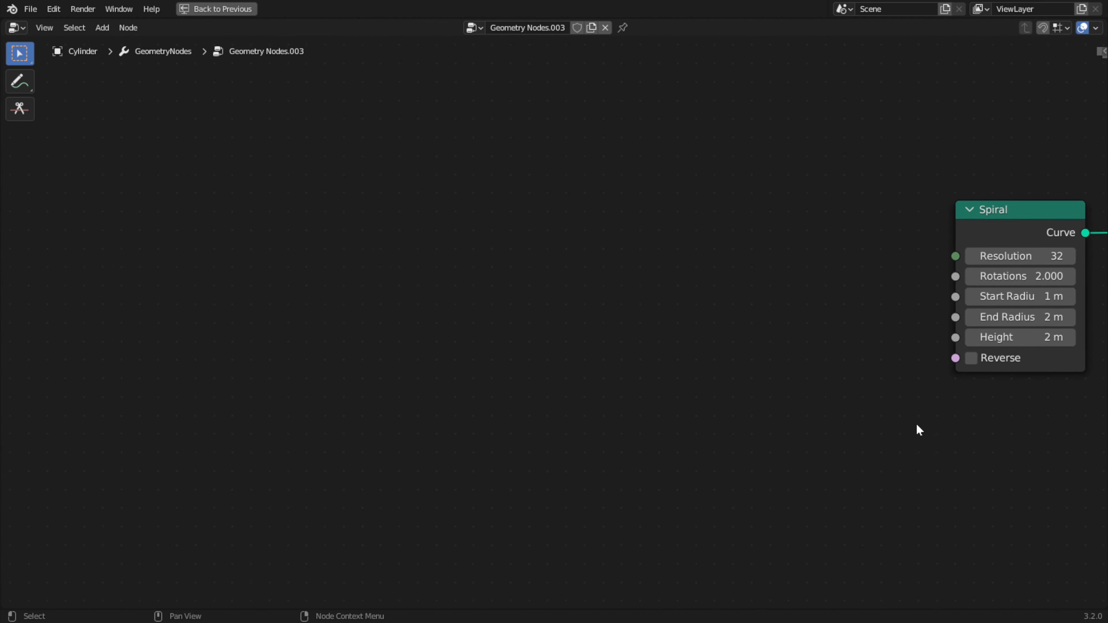
{"action": "left_click_drag", "start_coordinate": [996, 234], "coordinate": [895, 241]}
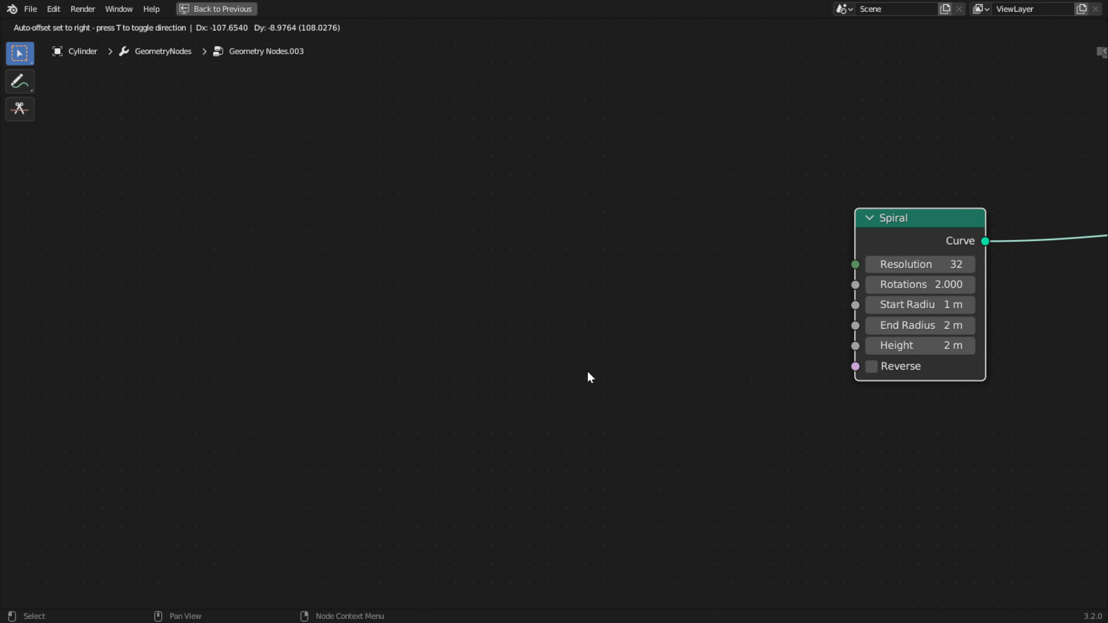
Draw a freehand spiral annotation in the empty area before the Spiral node and erase the tail at its start
{"action": "left_click", "coordinate": [20, 81]}
{"action": "left_click", "coordinate": [20, 81]}
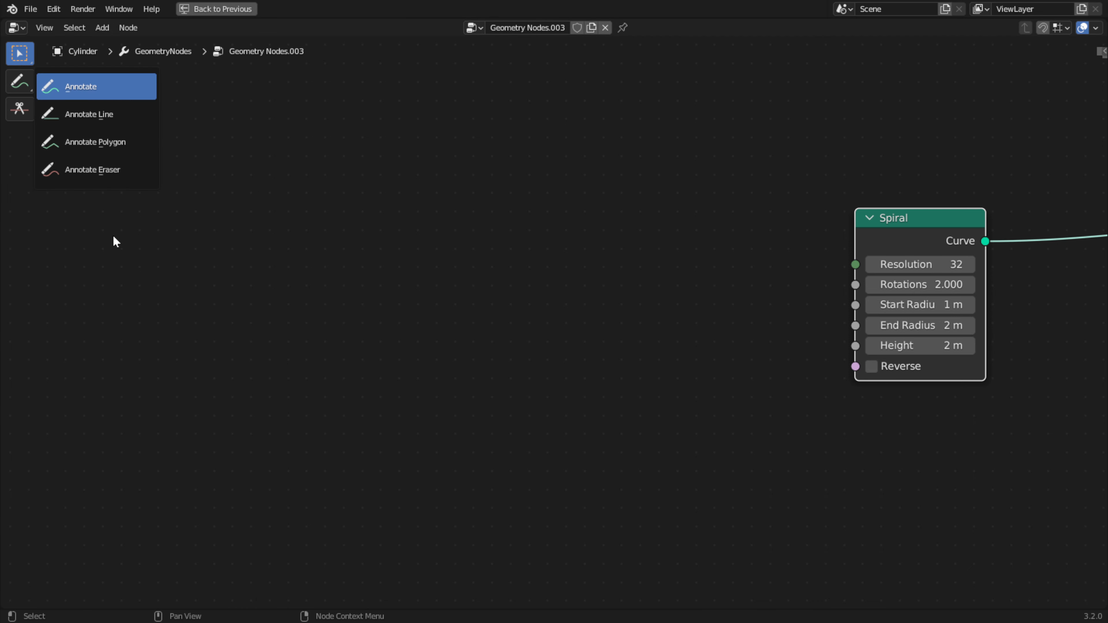
{"action": "mouse_move", "coordinate": [246, 420]}
{"action": "left_mouse_down"}
{"action": "mouse_move", "coordinate": [247, 315]}
{"action": "mouse_move", "coordinate": [305, 345]}
{"action": "mouse_move", "coordinate": [265, 275]}
{"action": "mouse_move", "coordinate": [418, 325]}
{"action": "mouse_move", "coordinate": [353, 230]}
{"action": "mouse_move", "coordinate": [488, 236]}
{"action": "left_mouse_up"}
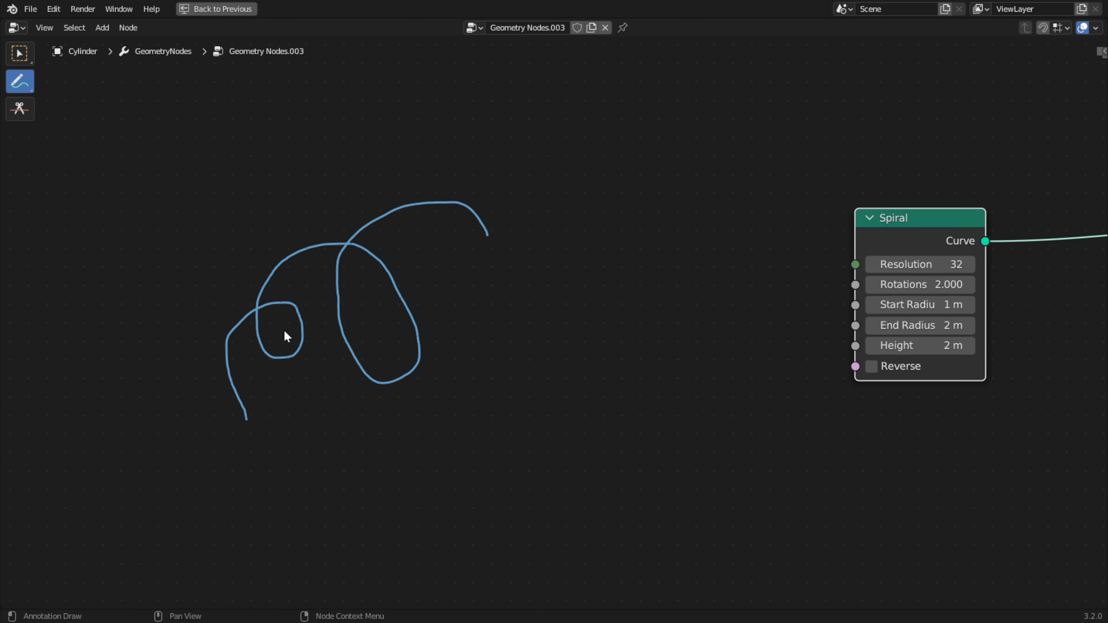
{"action": "left_click", "coordinate": [19, 81]}
{"action": "left_click", "coordinate": [84, 139]}
{"action": "mouse_move", "coordinate": [272, 391]}
{"action": "left_mouse_down"}
{"action": "mouse_move", "coordinate": [220, 384]}
{"action": "mouse_move", "coordinate": [240, 415]}
{"action": "mouse_move", "coordinate": [221, 372]}
{"action": "left_mouse_up"}
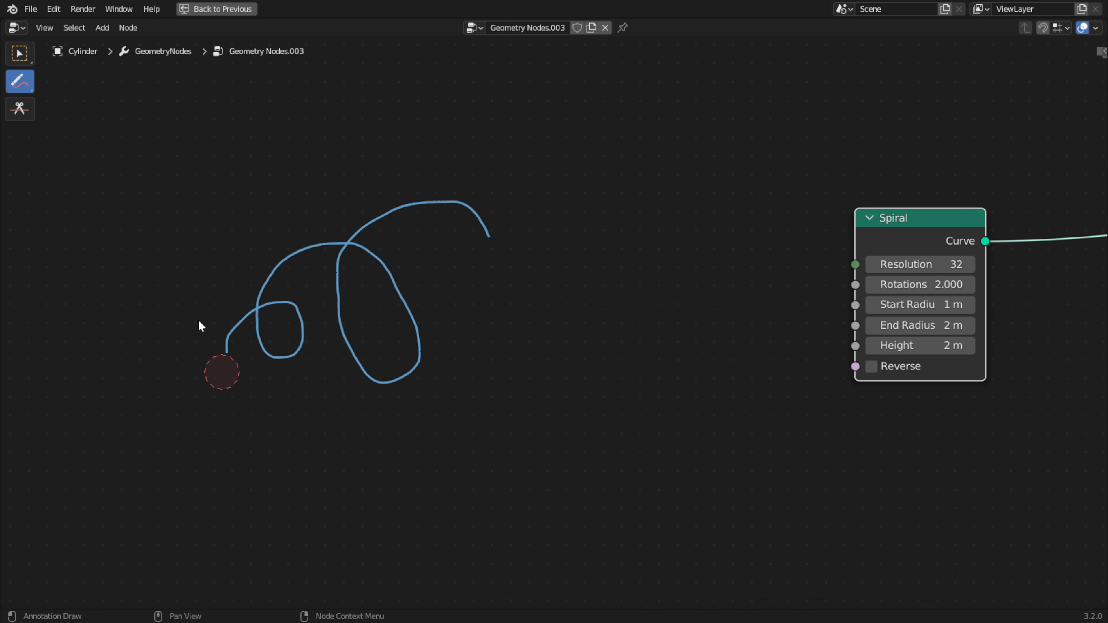
Annotate the spiral sketch with short division marks along its first loops and extend it with several more loops
{"action": "left_click", "coordinate": [20, 81]}
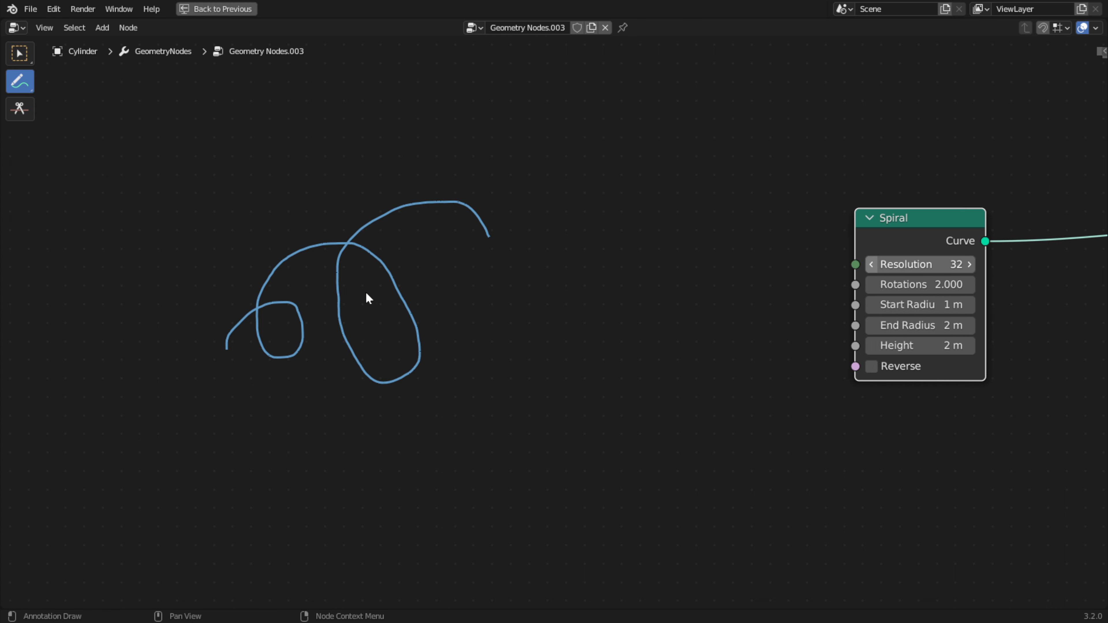
{"action": "mouse_move", "coordinate": [222, 349]}
{"action": "left_mouse_down"}
{"action": "mouse_move", "coordinate": [236, 350]}
{"action": "mouse_move", "coordinate": [238, 327]}
{"action": "left_mouse_up"}
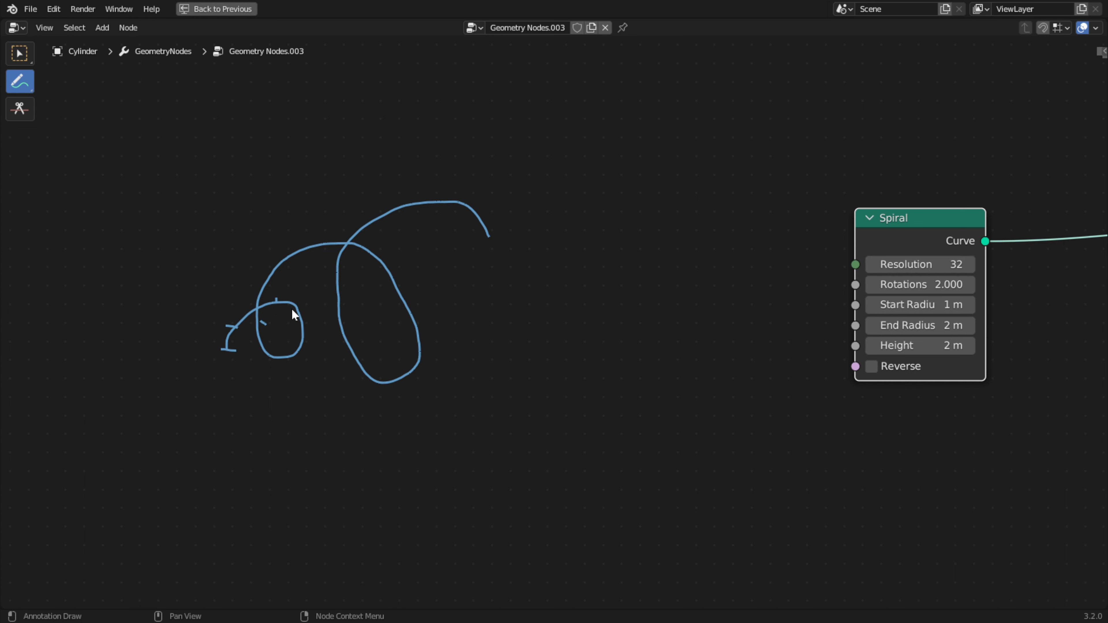
{"action": "left_click_drag", "start_coordinate": [276, 354], "coordinate": [268, 363]}
{"action": "left_click", "coordinate": [264, 337]}
{"action": "mouse_move", "coordinate": [500, 232]}
{"action": "left_mouse_down"}
{"action": "mouse_move", "coordinate": [440, 213]}
{"action": "mouse_move", "coordinate": [561, 391]}
{"action": "mouse_move", "coordinate": [620, 297]}
{"action": "mouse_move", "coordinate": [613, 165]}
{"action": "mouse_move", "coordinate": [697, 336]}
{"action": "left_mouse_up"}
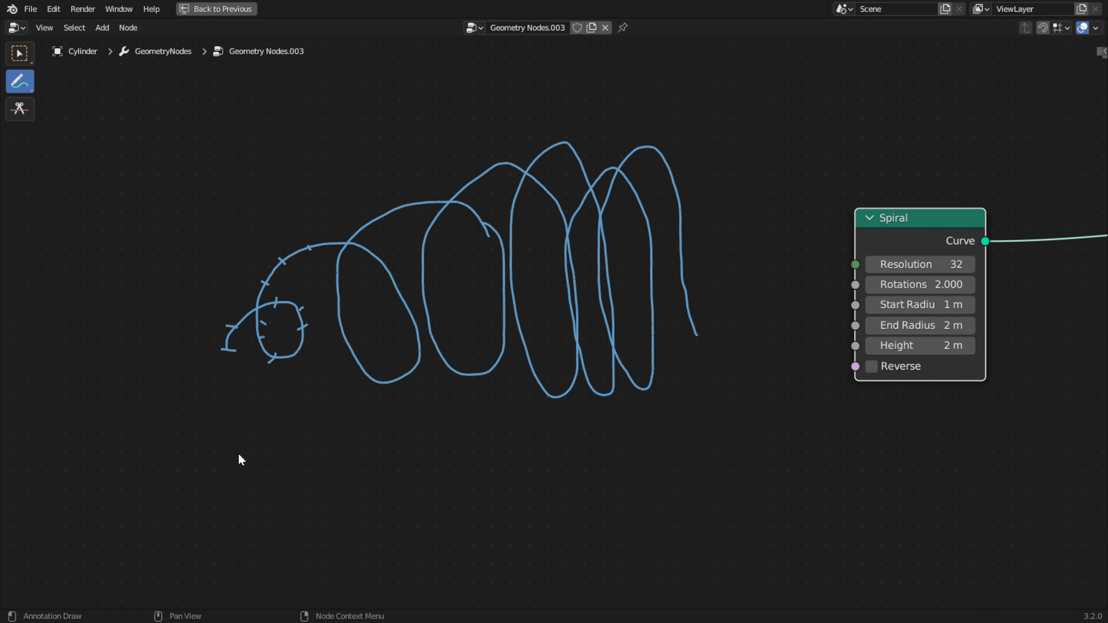
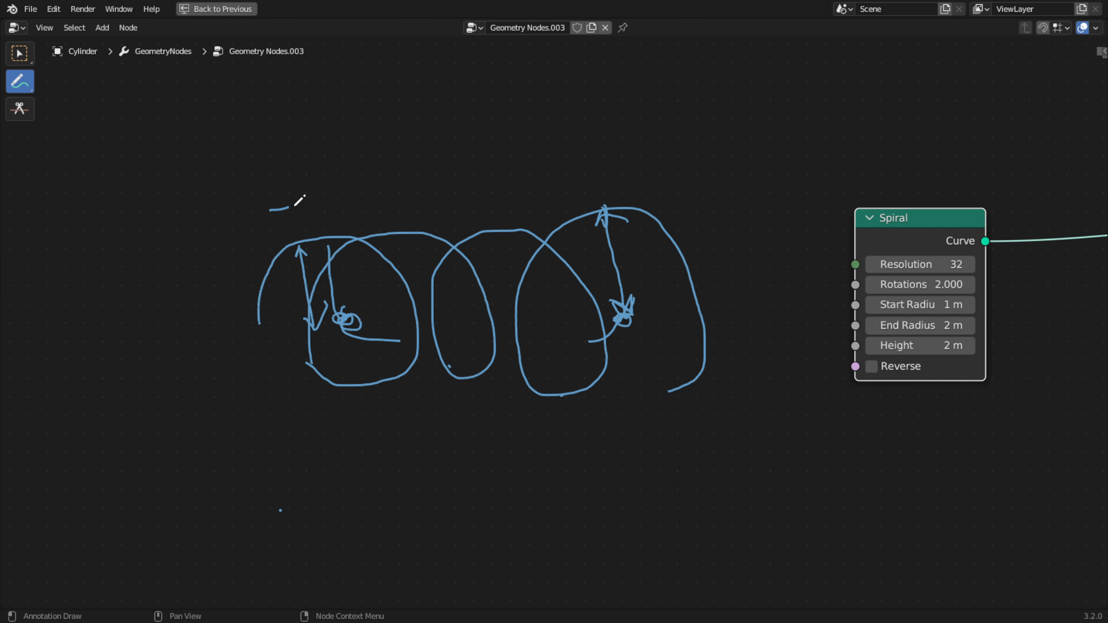
Annotate arrows linking the sketched coil's length, end radius and start radius to the matching Spiral inputs, and restore the editor layout
{"action": "mouse_move", "coordinate": [295, 204]}
{"action": "left_mouse_down"}
{"action": "mouse_move", "coordinate": [450, 178]}
{"action": "mouse_move", "coordinate": [646, 166]}
{"action": "left_mouse_up"}
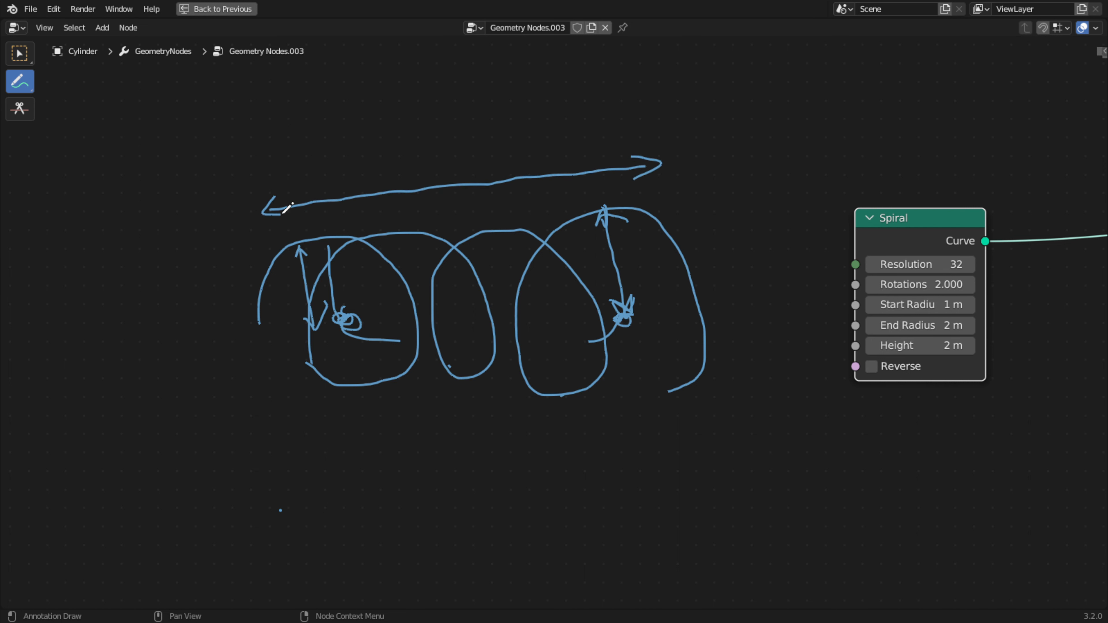
{"action": "mouse_move", "coordinate": [671, 163]}
{"action": "left_mouse_down"}
{"action": "mouse_move", "coordinate": [779, 230]}
{"action": "mouse_move", "coordinate": [826, 359]}
{"action": "mouse_move", "coordinate": [849, 345]}
{"action": "mouse_move", "coordinate": [851, 363]}
{"action": "left_mouse_up"}
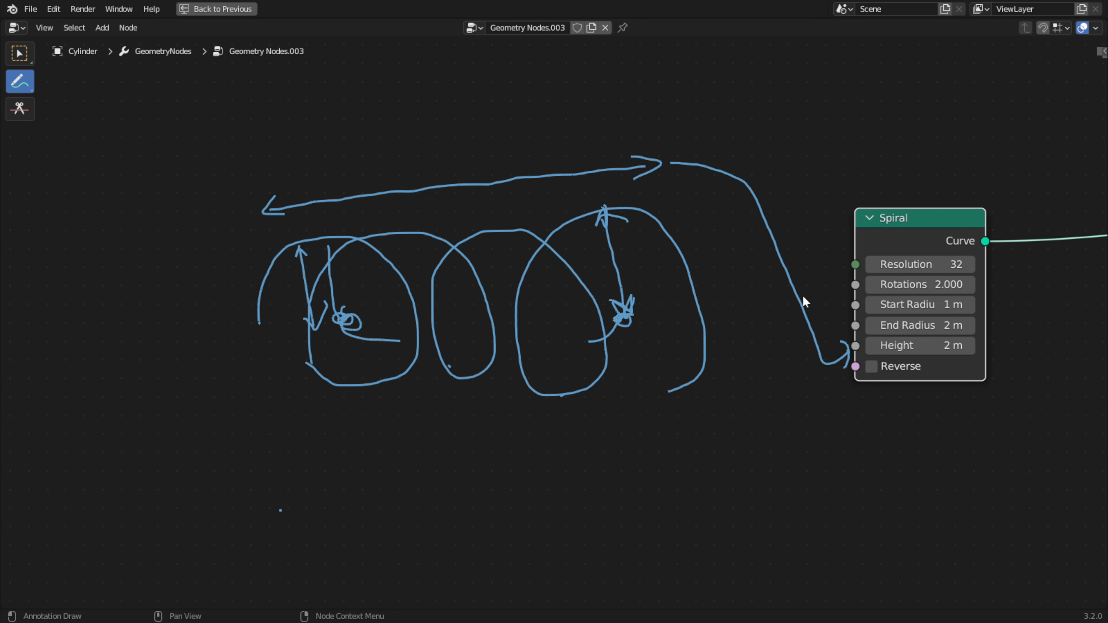
{"action": "mouse_move", "coordinate": [617, 272]}
{"action": "left_mouse_down"}
{"action": "mouse_move", "coordinate": [710, 229]}
{"action": "mouse_move", "coordinate": [801, 282]}
{"action": "left_mouse_up"}
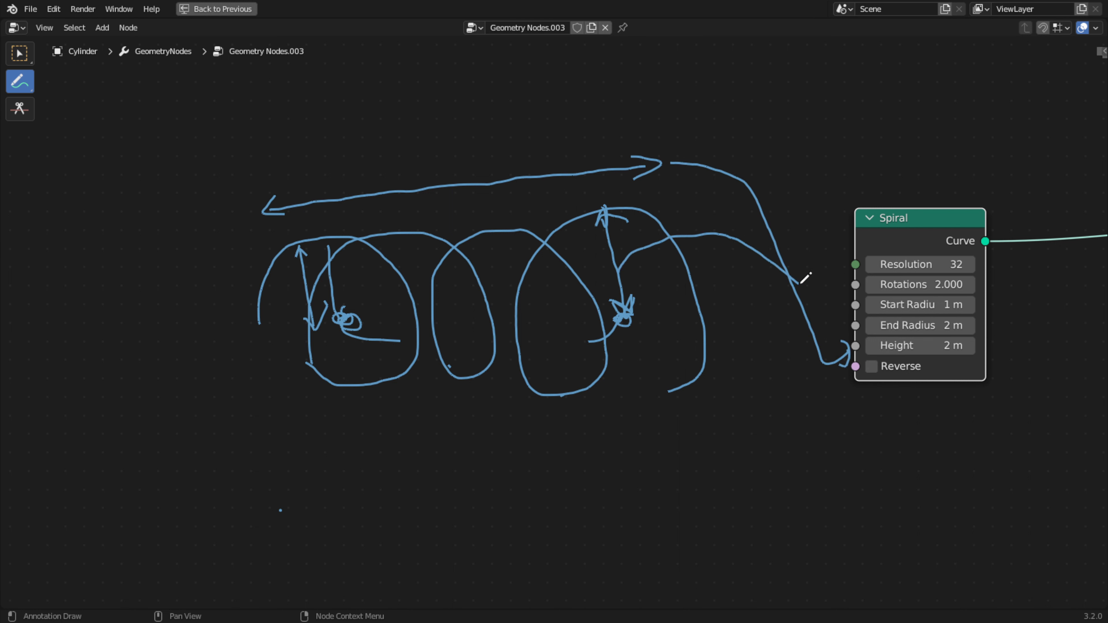
{"action": "left_click_drag", "start_coordinate": [834, 321], "coordinate": [836, 323]}
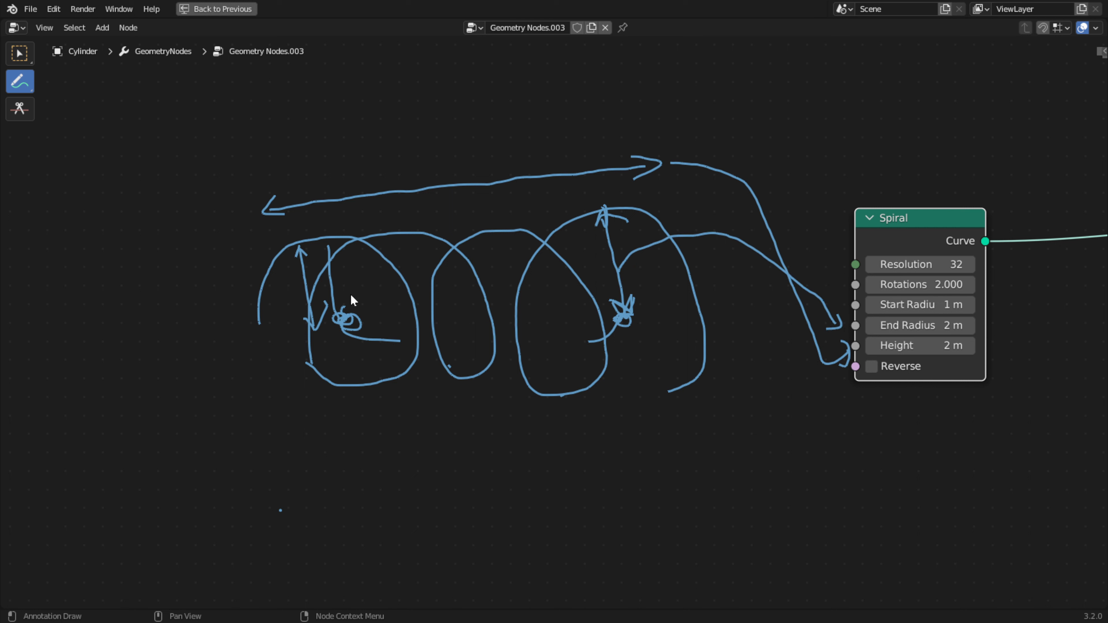
{"action": "mouse_move", "coordinate": [305, 294]}
{"action": "left_mouse_down"}
{"action": "mouse_move", "coordinate": [537, 540]}
{"action": "mouse_move", "coordinate": [744, 340]}
{"action": "mouse_move", "coordinate": [837, 295]}
{"action": "left_mouse_up"}
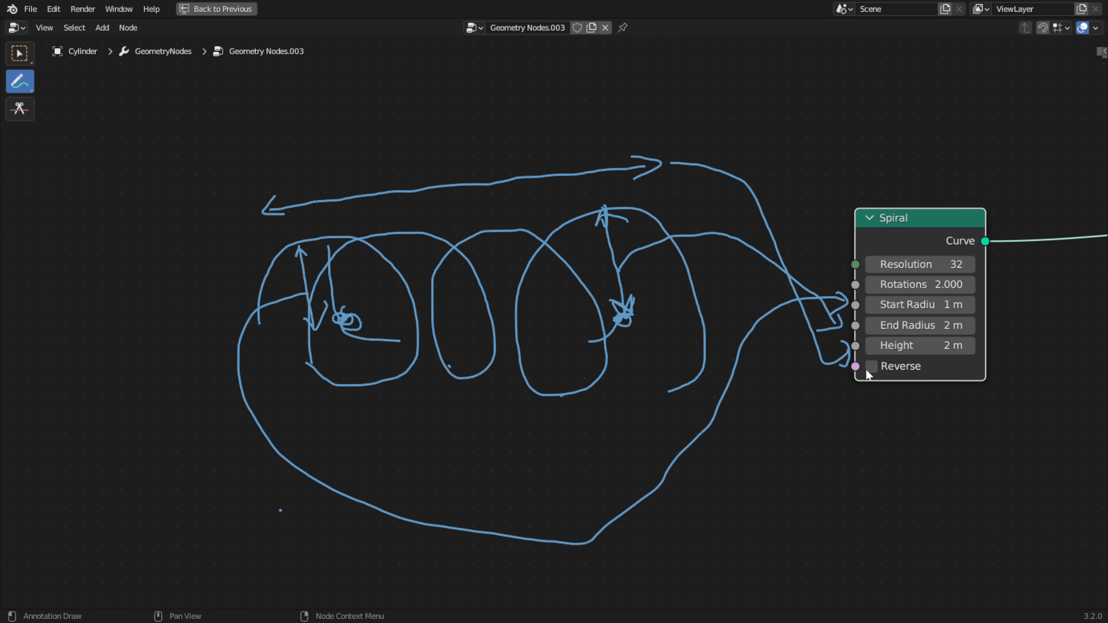
{"action": "key", "text": "ctrl+space"}
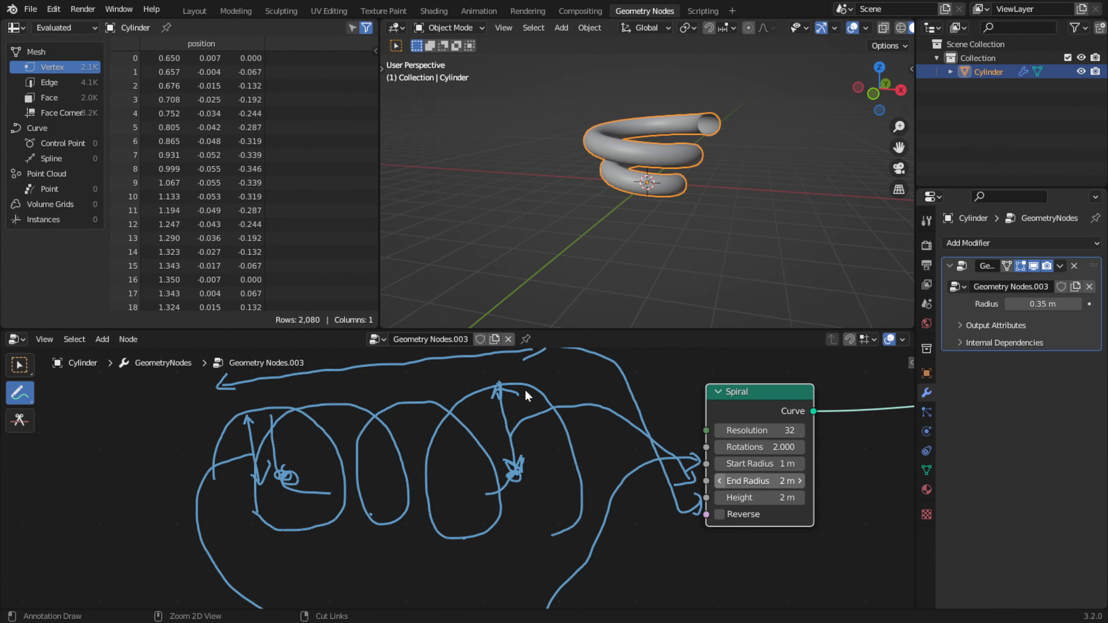
Maximize the node editor and undo the length arrow and the arrows linking the coil sketch to the Spiral inputs
{"action": "key", "text": "ctrl+space"}
{"action": "key", "text": "ctrl+z"}
{"action": "key", "text": "ctrl+z"}
{"action": "key", "text": "ctrl+z"}
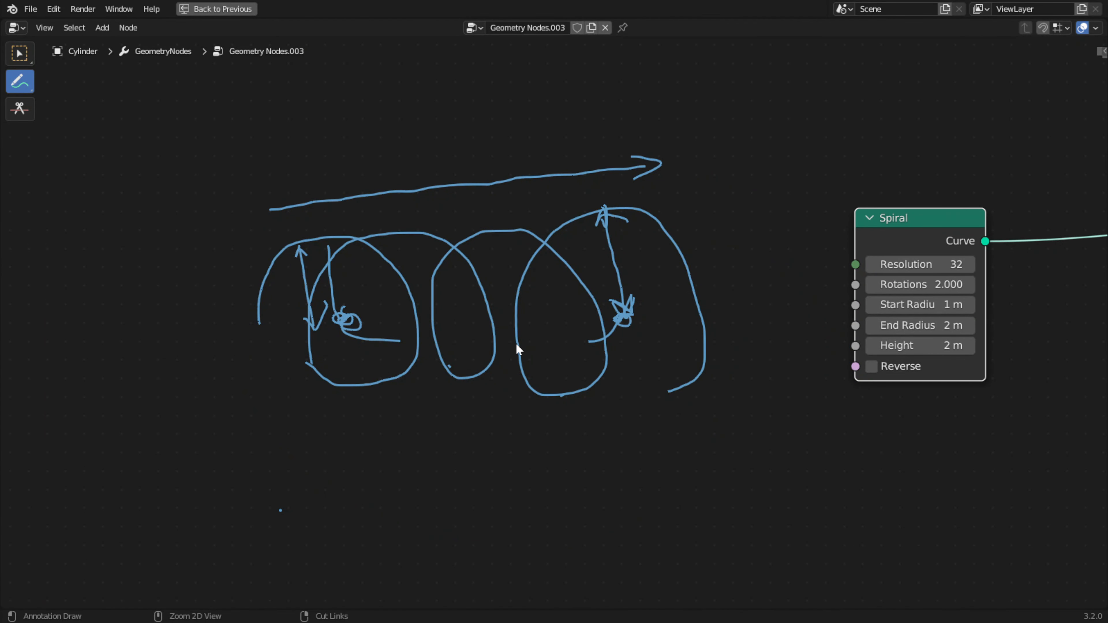
{"action": "key", "text": "ctrl+z"}
{"action": "key", "text": "ctrl+z"}
{"action": "key", "text": "ctrl+shift+z"}
{"action": "key", "text": "ctrl+z"}
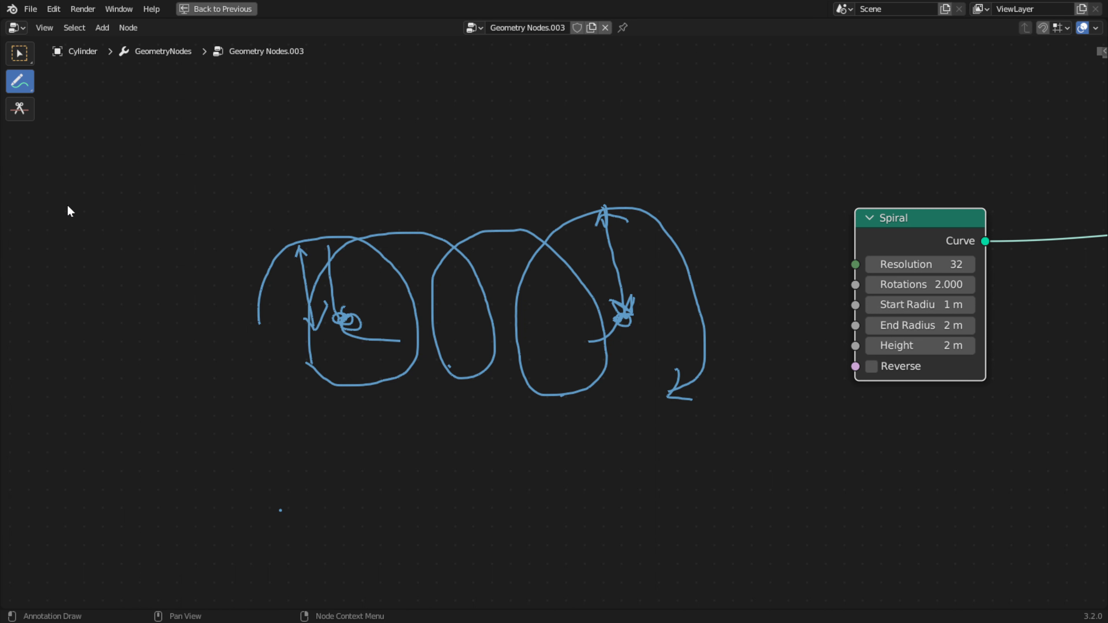
Annotate both winding directions around the coil sketch, enabling Reverse on the Spiral node between the two sets of strokes
{"action": "mouse_move", "coordinate": [52, 243]}
{"action": "left_mouse_down"}
{"action": "mouse_move", "coordinate": [129, 346]}
{"action": "mouse_move", "coordinate": [158, 232]}
{"action": "mouse_move", "coordinate": [144, 228]}
{"action": "left_mouse_up"}
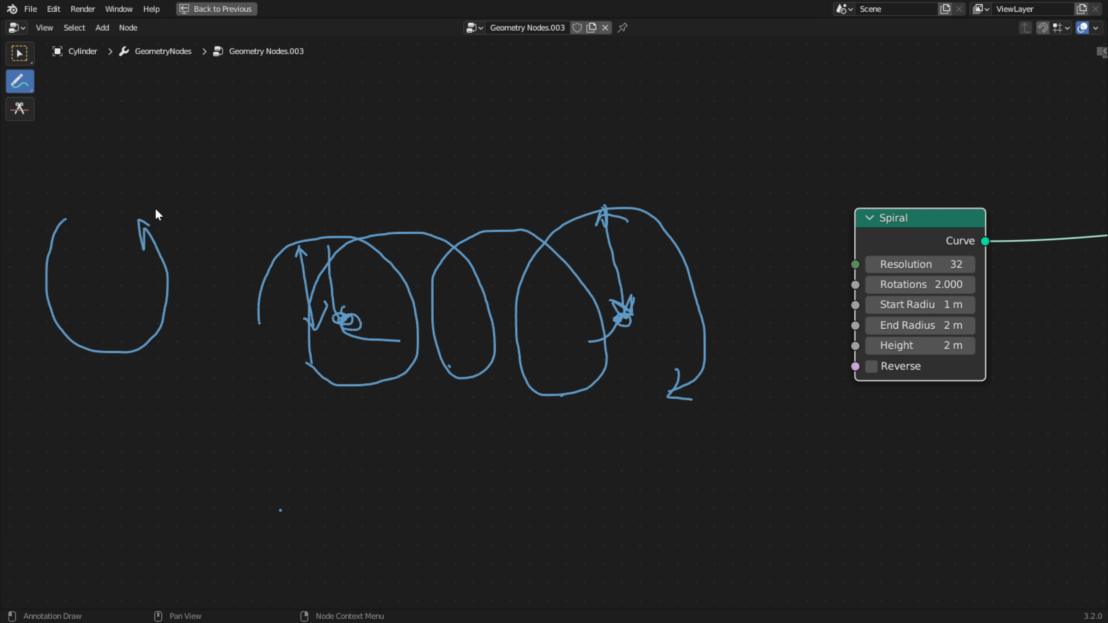
{"action": "mouse_move", "coordinate": [146, 218]}
{"action": "left_mouse_down"}
{"action": "mouse_move", "coordinate": [88, 302]}
{"action": "mouse_move", "coordinate": [232, 262]}
{"action": "mouse_move", "coordinate": [154, 351]}
{"action": "left_mouse_up"}
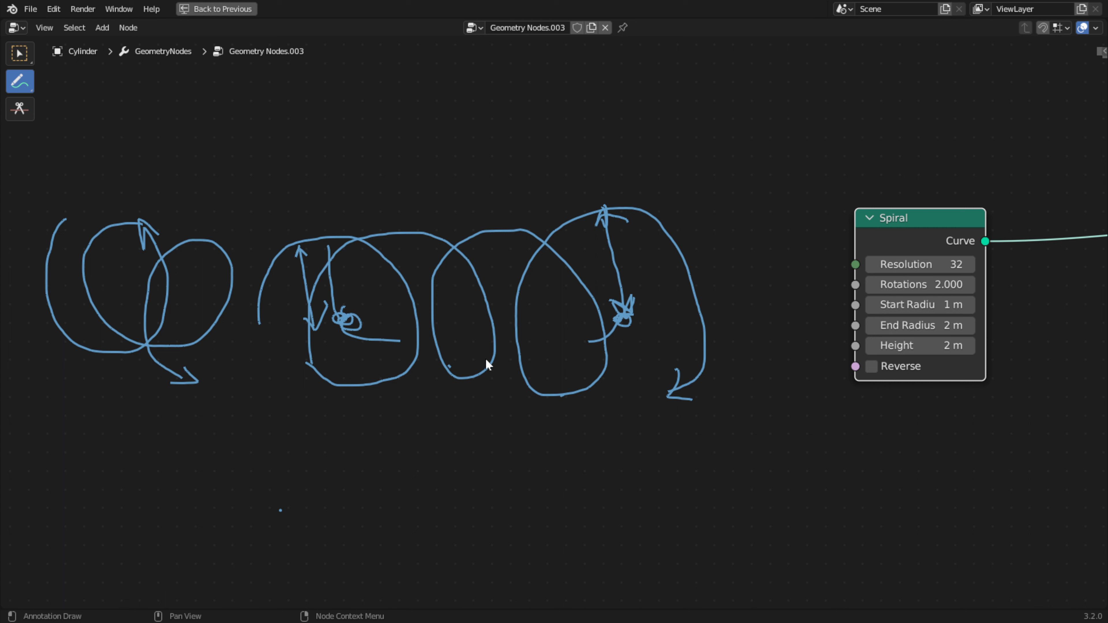
{"action": "left_click", "coordinate": [873, 367]}
{"action": "left_click_drag", "start_coordinate": [270, 235], "coordinate": [326, 347]}
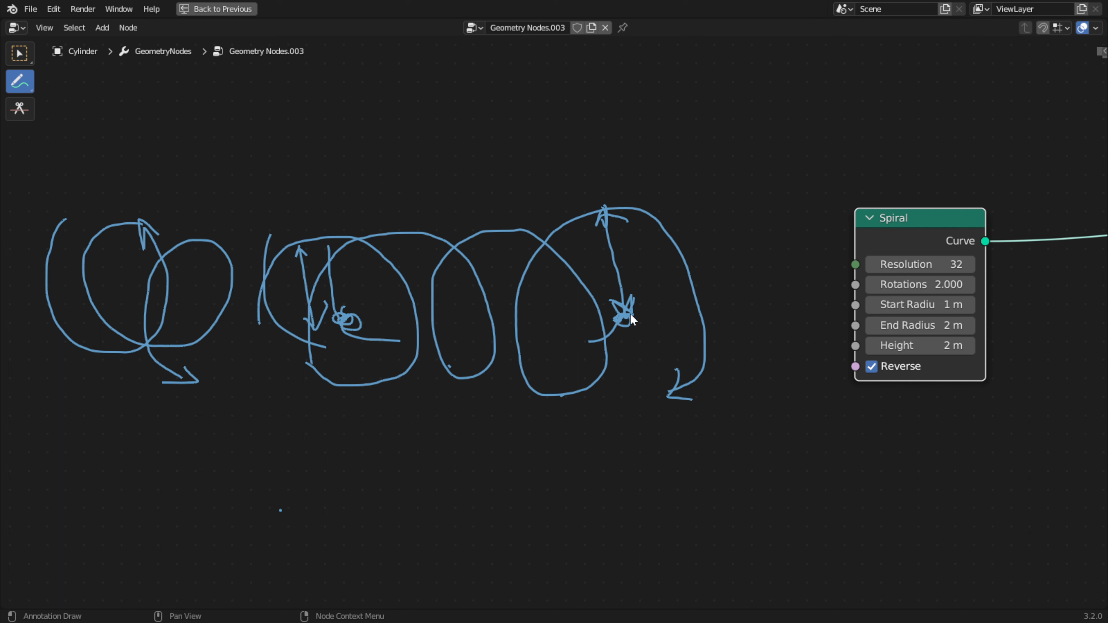
{"action": "left_click_drag", "start_coordinate": [264, 288], "coordinate": [428, 325]}
{"action": "mouse_move", "coordinate": [563, 276]}
{"action": "left_mouse_down"}
{"action": "mouse_move", "coordinate": [866, 168]}
{"action": "mouse_move", "coordinate": [858, 417]}
{"action": "mouse_move", "coordinate": [886, 419]}
{"action": "left_mouse_up"}
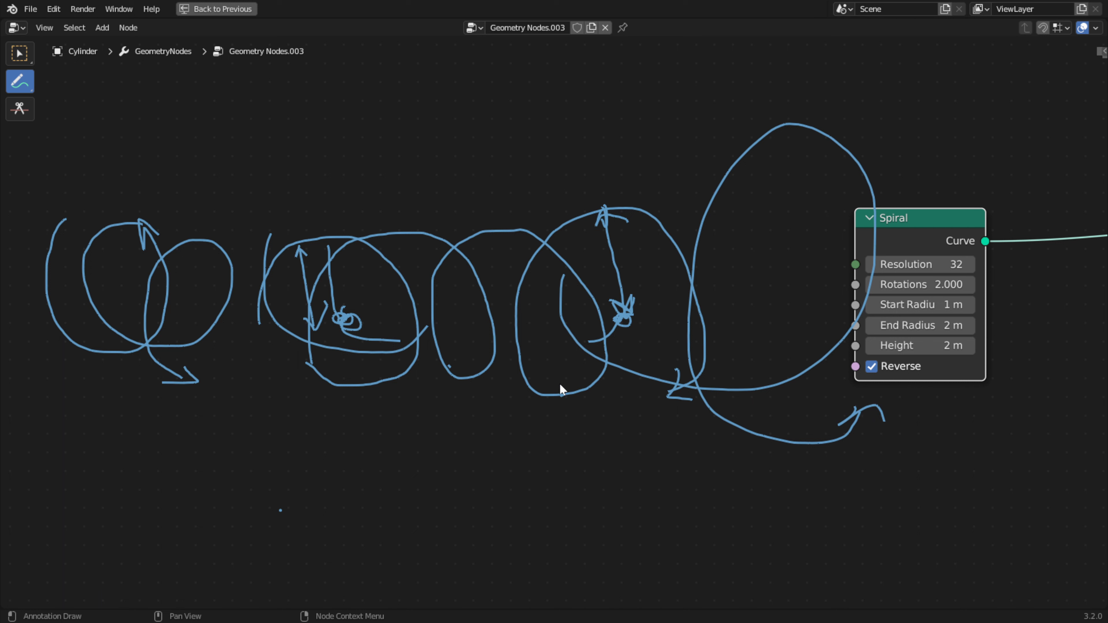
Undo the winding-direction annotations and the Reverse change, and restore the editor layout
{"action": "key", "text": "ctrl+z"}
{"action": "key", "text": "ctrl+z"}
{"action": "key", "text": "ctrl+z"}
{"action": "key", "text": "ctrl+z"}
{"action": "key", "text": "ctrl+z"}
{"action": "key", "text": "ctrl+z"}
{"action": "key", "text": "ctrl+z"}
{"action": "key", "text": "ctrl+z"}
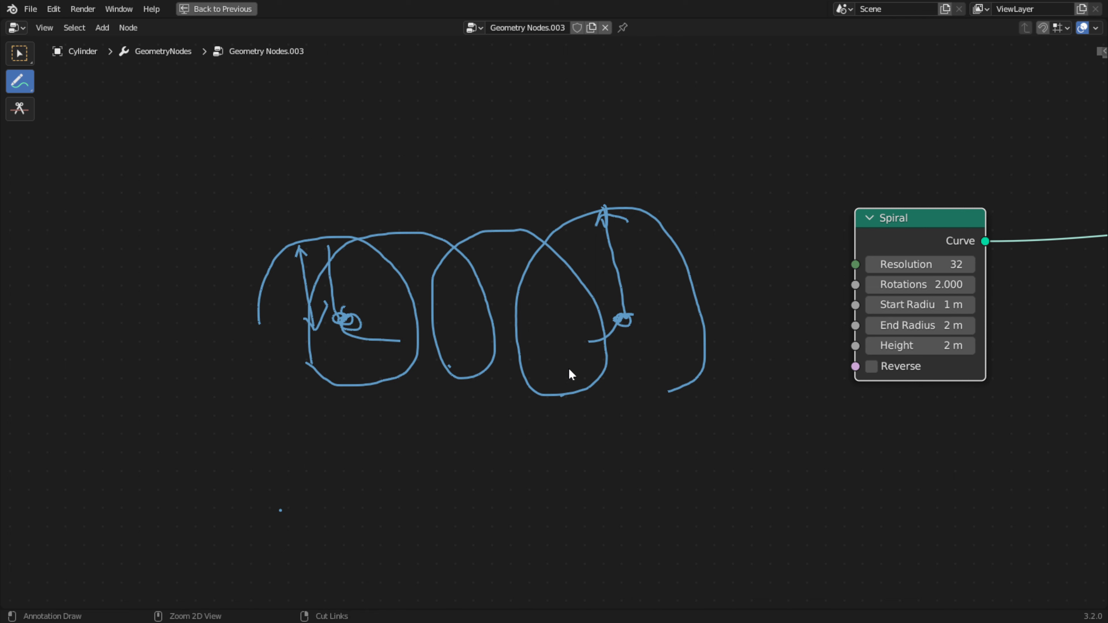
{"action": "key", "text": "ctrl+v"}
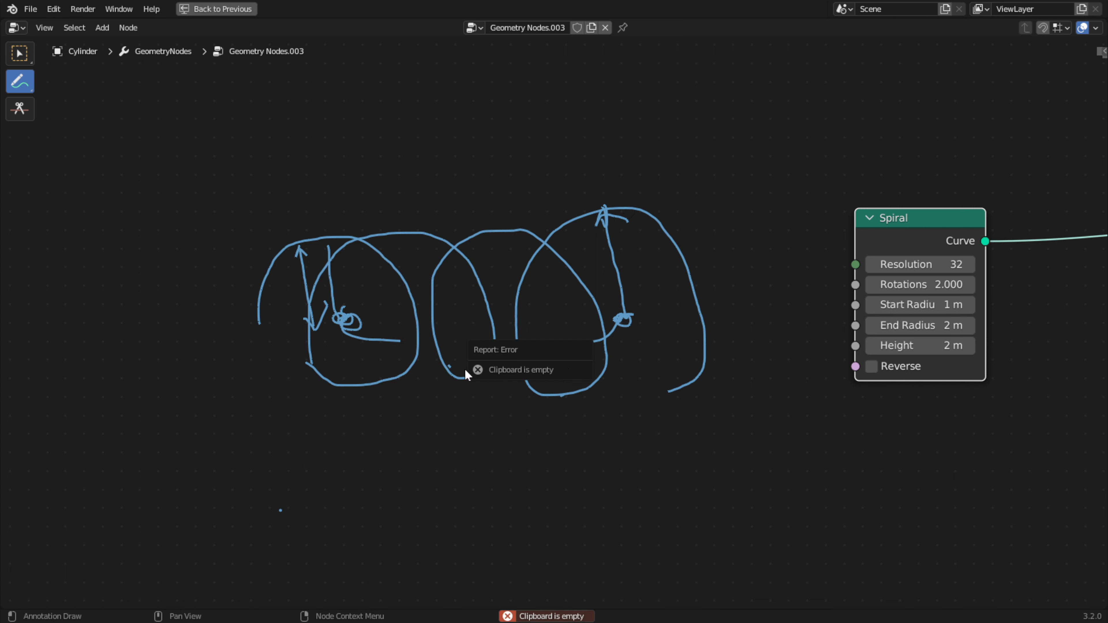
{"action": "key", "text": "ctrl+space"}
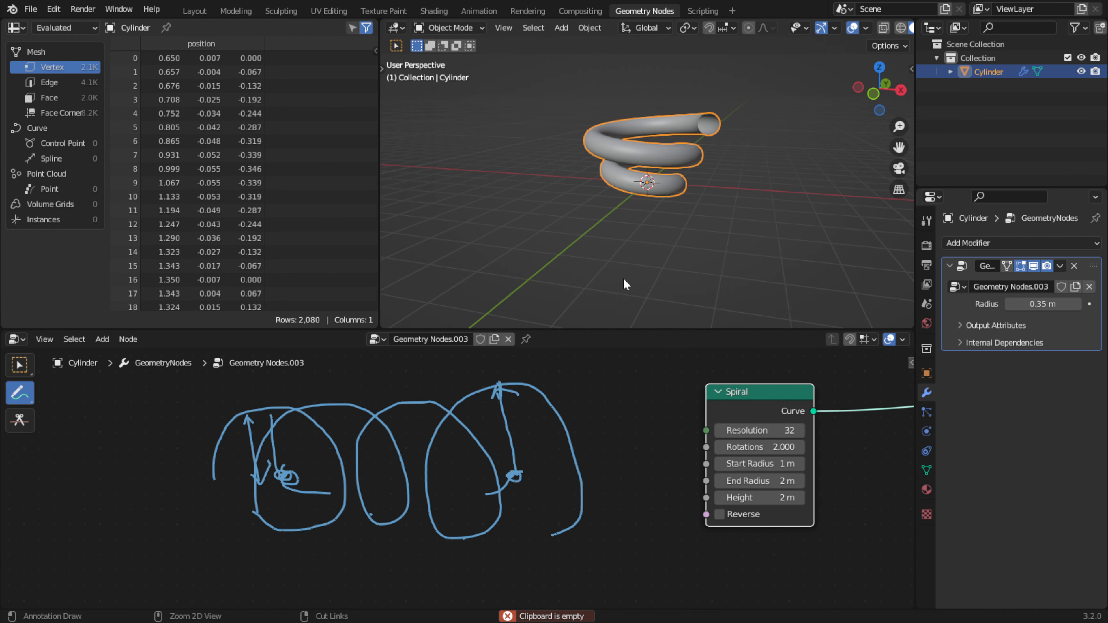
Lower the Spiral node's Resolution to 9, view the coil from above, and raise the Resolution to 15
{"action": "scroll", "coordinate": [608, 226], "scroll_direction": "down", "scroll_amount": 2}
{"action": "scroll", "coordinate": [614, 215], "scroll_direction": "up", "scroll_amount": 3}
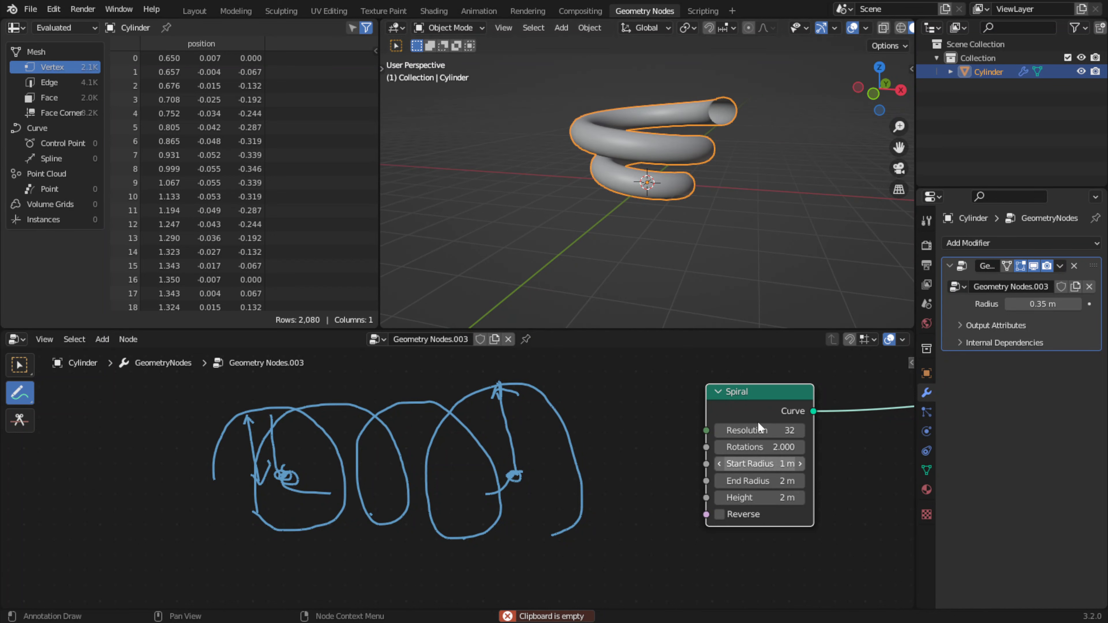
{"action": "left_click_drag", "start_coordinate": [758, 436], "coordinate": [735, 432]}
{"action": "scroll", "coordinate": [671, 190], "scroll_direction": "up", "scroll_amount": 1}
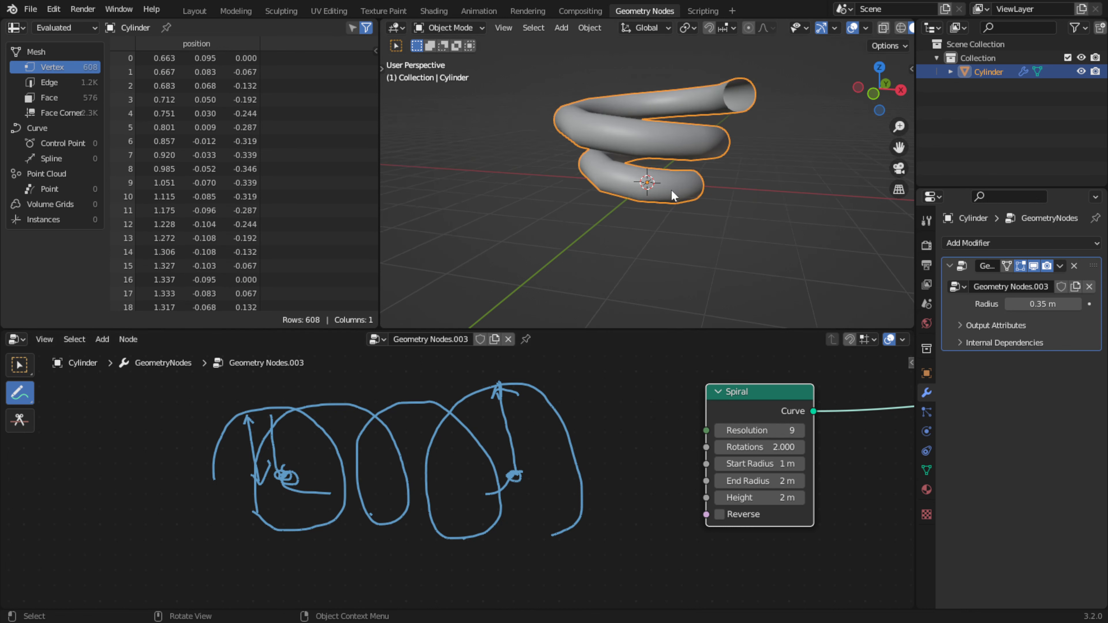
{"action": "middle_click_drag", "start_coordinate": [671, 189], "coordinate": [717, 301]}
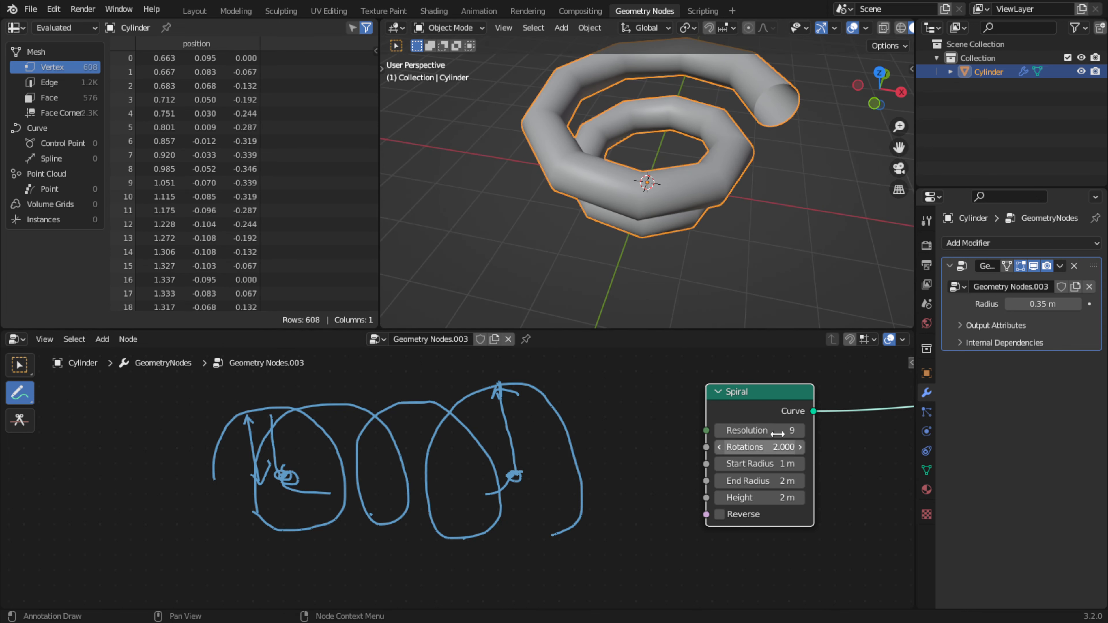
{"action": "mouse_move", "coordinate": [777, 433]}
{"action": "left_mouse_down"}
{"action": "mouse_move", "coordinate": [741, 433]}
{"action": "mouse_move", "coordinate": [788, 434]}
{"action": "left_mouse_up"}
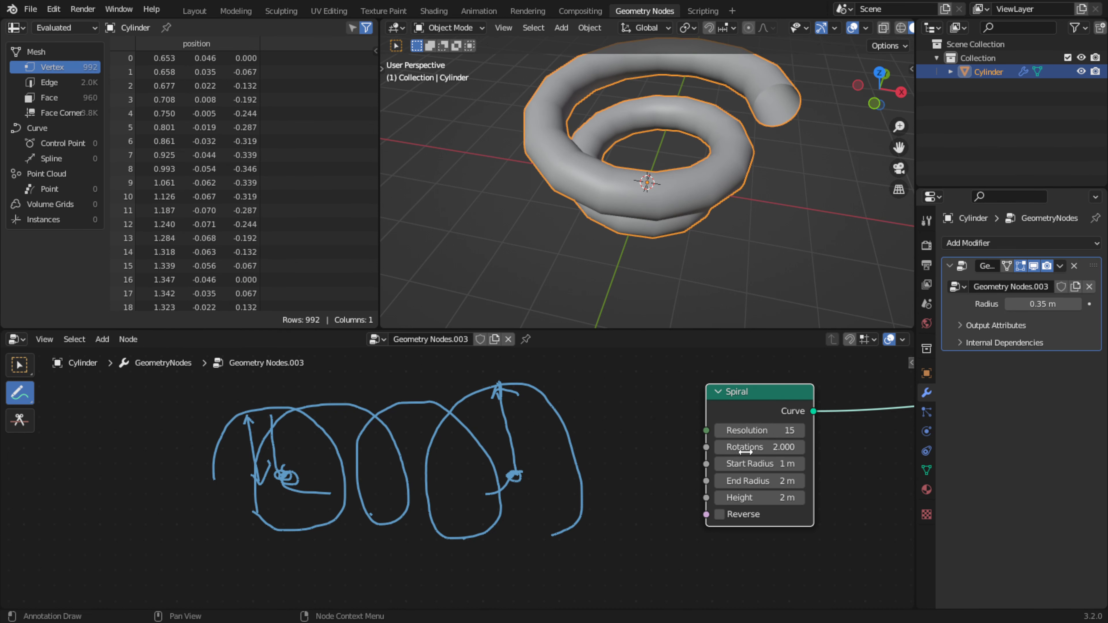
Set the Spiral node to 6.5 rotations, Start Radius 1.5 m, End Radius 2.3 m and Height 6.1 m
{"action": "middle_click_drag", "start_coordinate": [550, 187], "coordinate": [616, 168]}
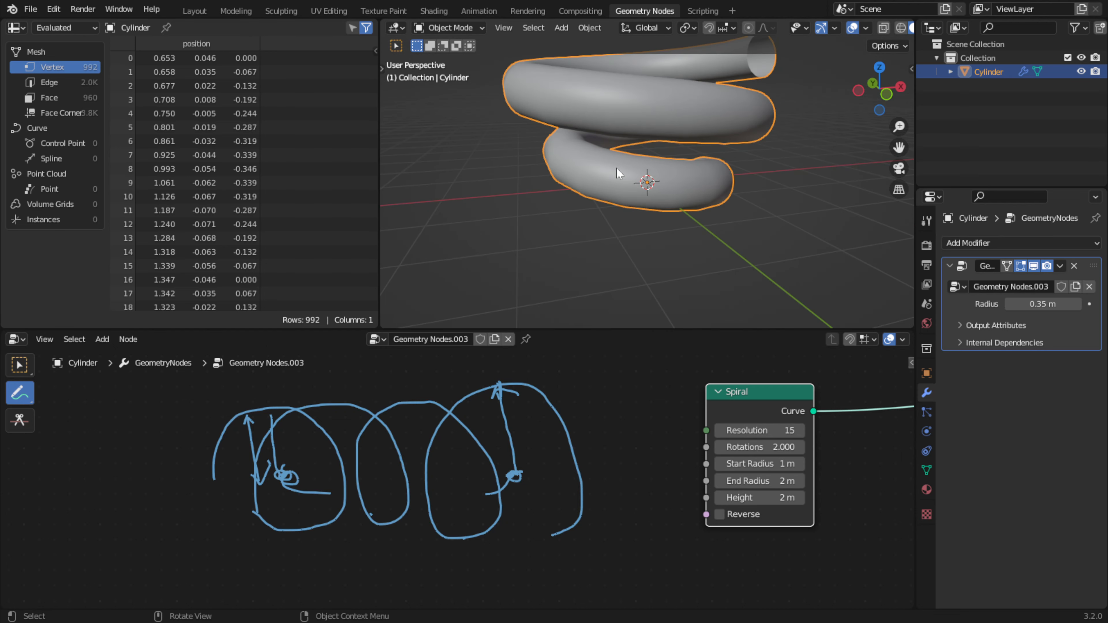
{"action": "scroll", "coordinate": [617, 168], "scroll_direction": "down", "scroll_amount": 3}
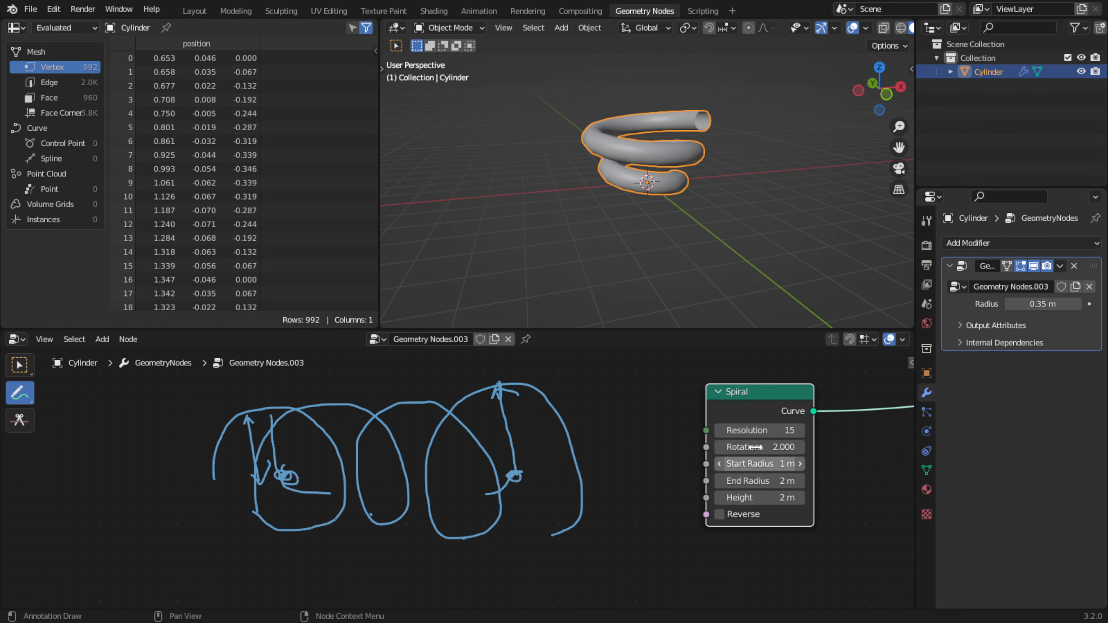
{"action": "mouse_move", "coordinate": [759, 447]}
{"action": "left_mouse_down"}
{"action": "mouse_move", "coordinate": [850, 447]}
{"action": "mouse_move", "coordinate": [759, 446]}
{"action": "mouse_move", "coordinate": [781, 447]}
{"action": "left_mouse_up"}
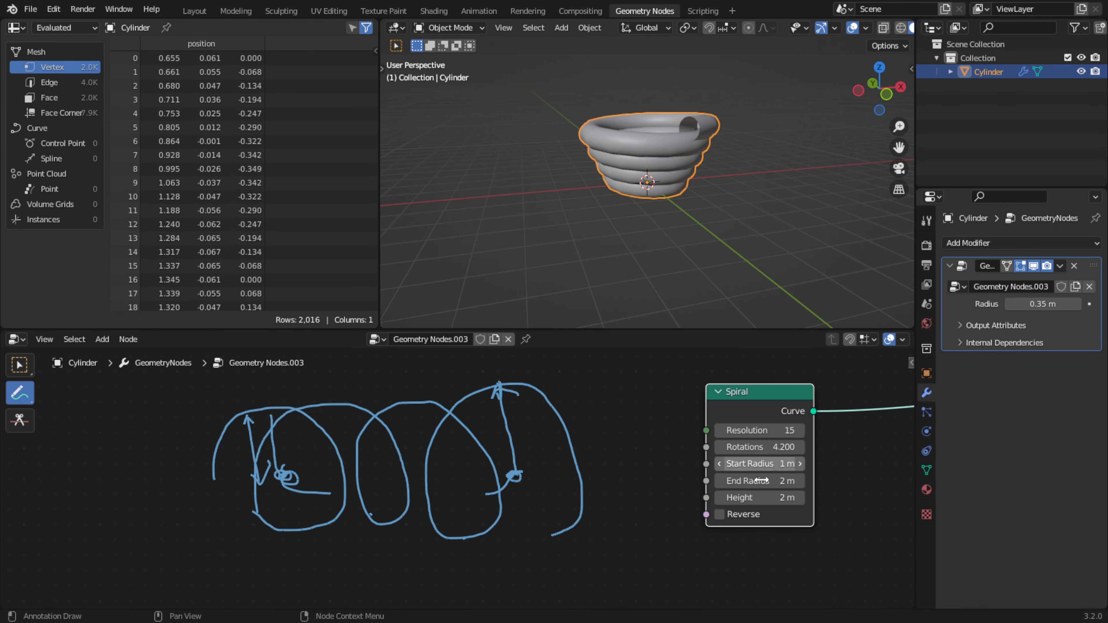
{"action": "left_click_drag", "start_coordinate": [754, 497], "coordinate": [799, 497]}
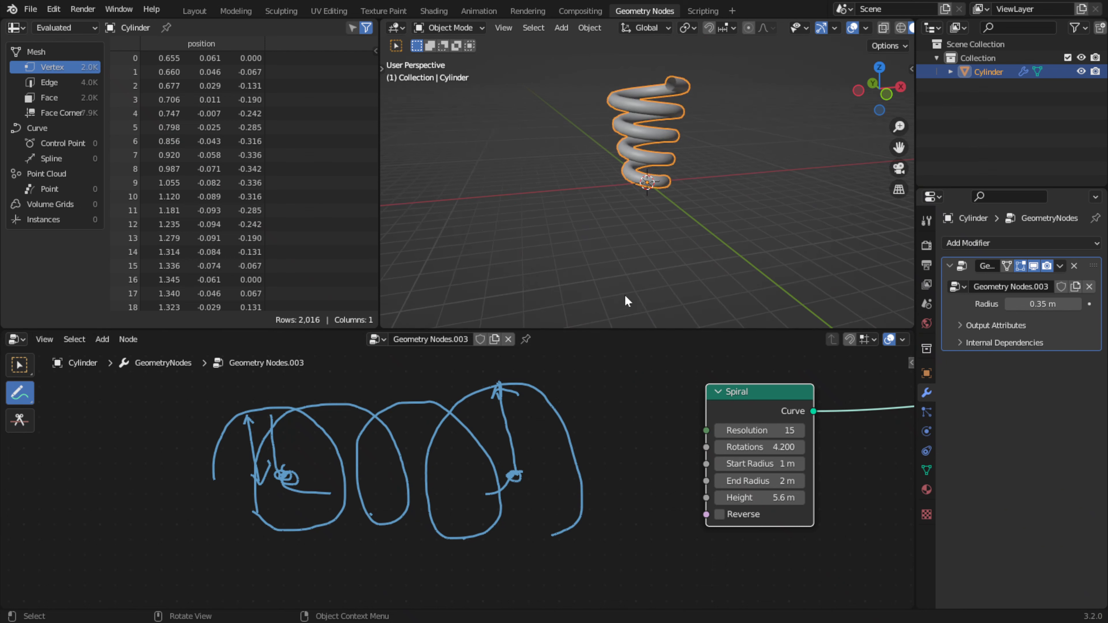
{"action": "left_click_drag", "start_coordinate": [759, 447], "coordinate": [785, 447]}
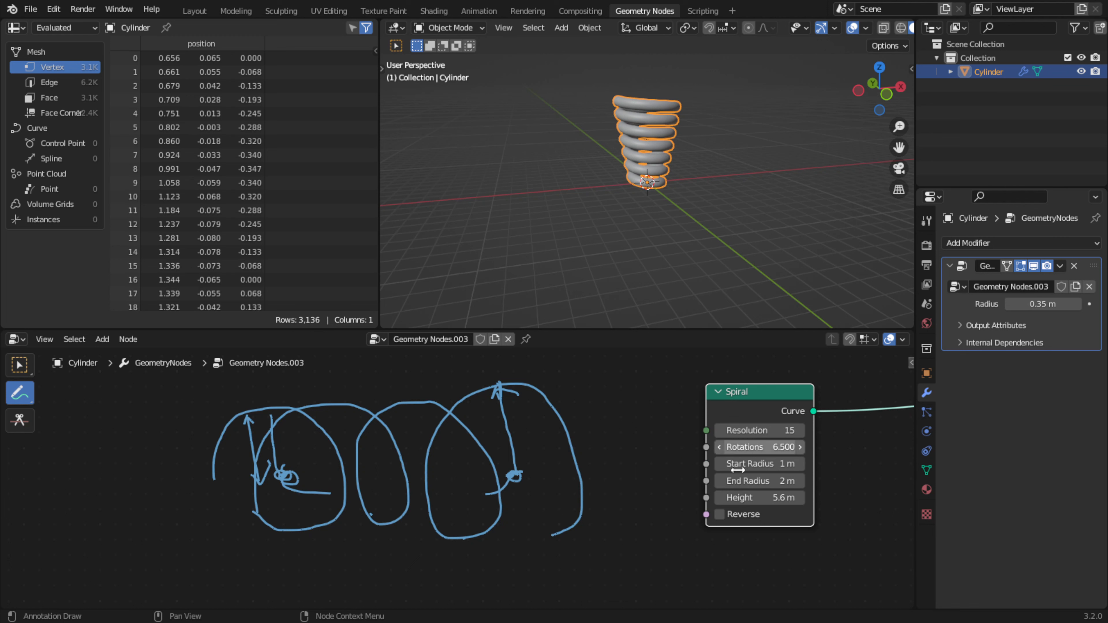
{"action": "left_click_drag", "start_coordinate": [744, 460], "coordinate": [781, 497]}
Toggle Reverse on the Spiral node to compare the winding directions and leave it enabled
{"action": "middle_click_drag", "start_coordinate": [654, 221], "coordinate": [592, 202]}
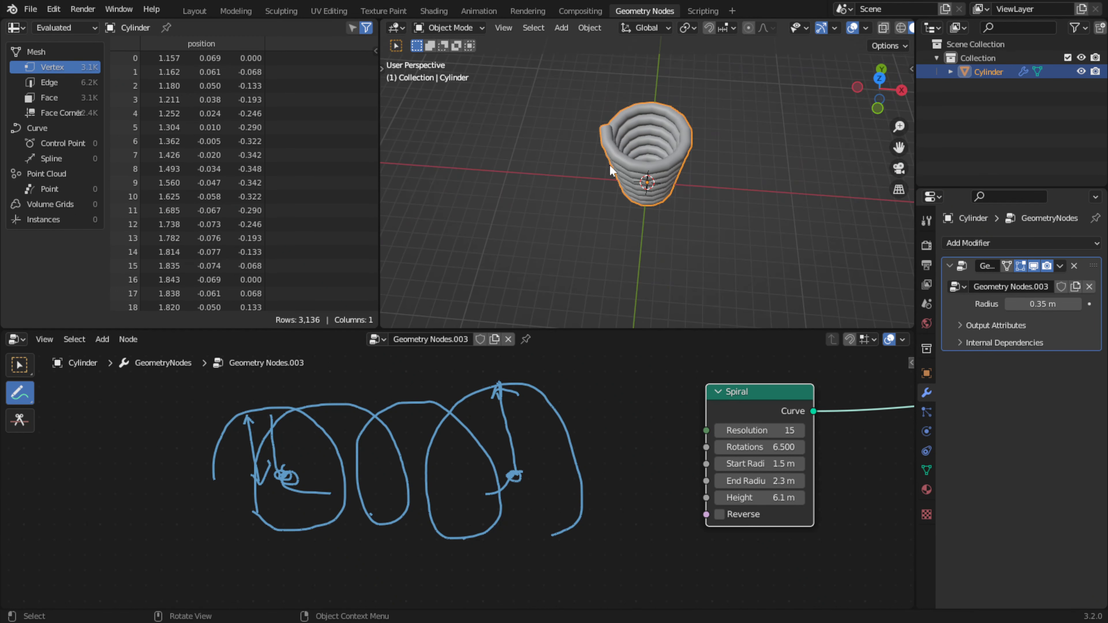
{"action": "left_click", "coordinate": [719, 514]}
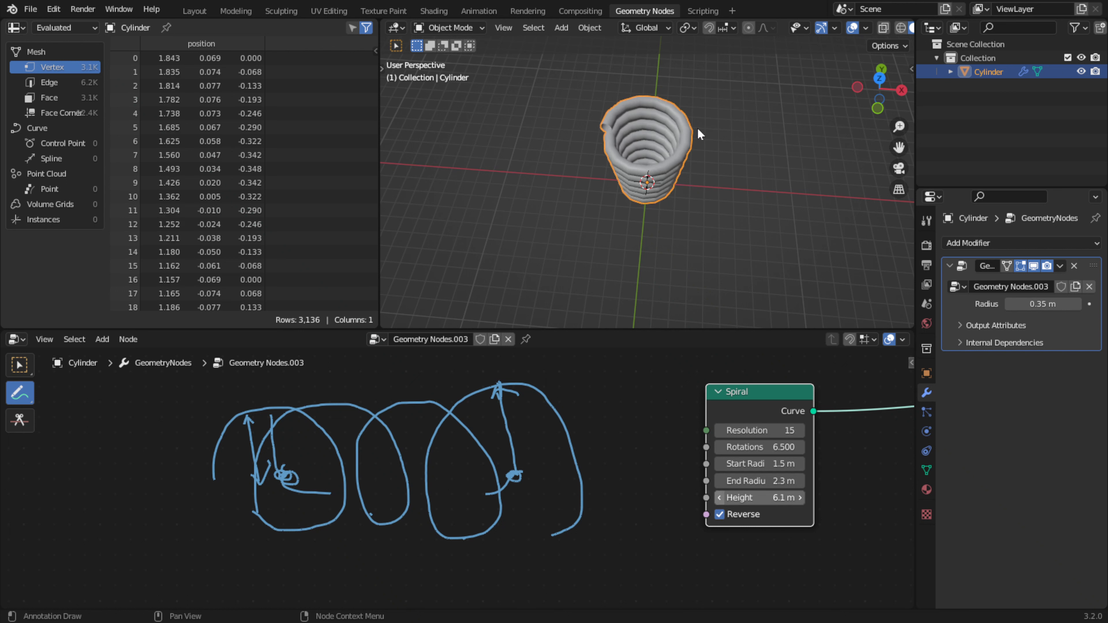
{"action": "left_click", "coordinate": [720, 514]}
{"action": "left_click", "coordinate": [720, 514]}
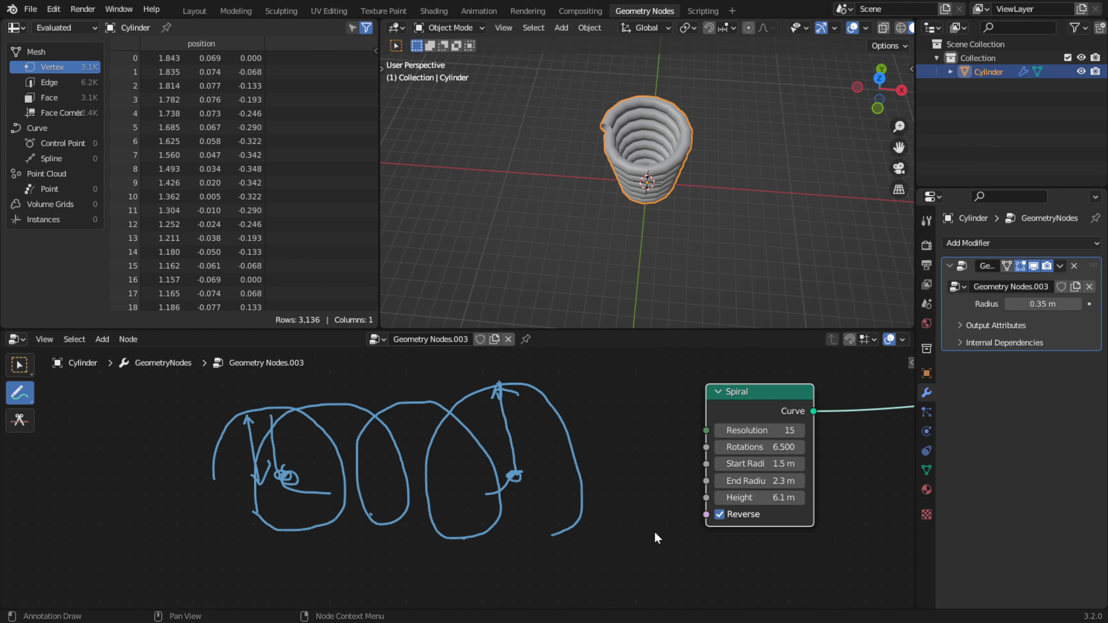
Erase the freehand coil annotation in front of the Spiral node with the Annotate Eraser
{"action": "scroll", "coordinate": [587, 489], "scroll_direction": "down", "scroll_amount": 2}
{"action": "scroll", "coordinate": [589, 488], "scroll_direction": "down", "scroll_amount": 4}
{"action": "middle_click_drag", "start_coordinate": [593, 495], "coordinate": [531, 494]}
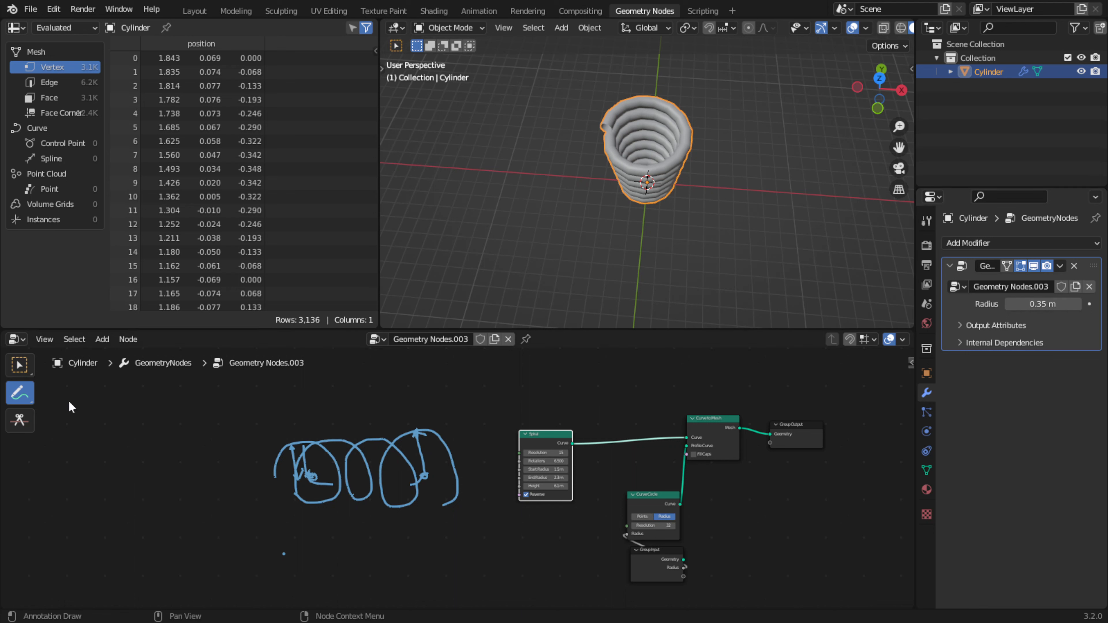
{"action": "mouse_move", "coordinate": [18, 366]}
{"action": "left_mouse_down"}
{"action": "mouse_move", "coordinate": [87, 449]}
{"action": "mouse_move", "coordinate": [87, 426]}
{"action": "left_mouse_up"}
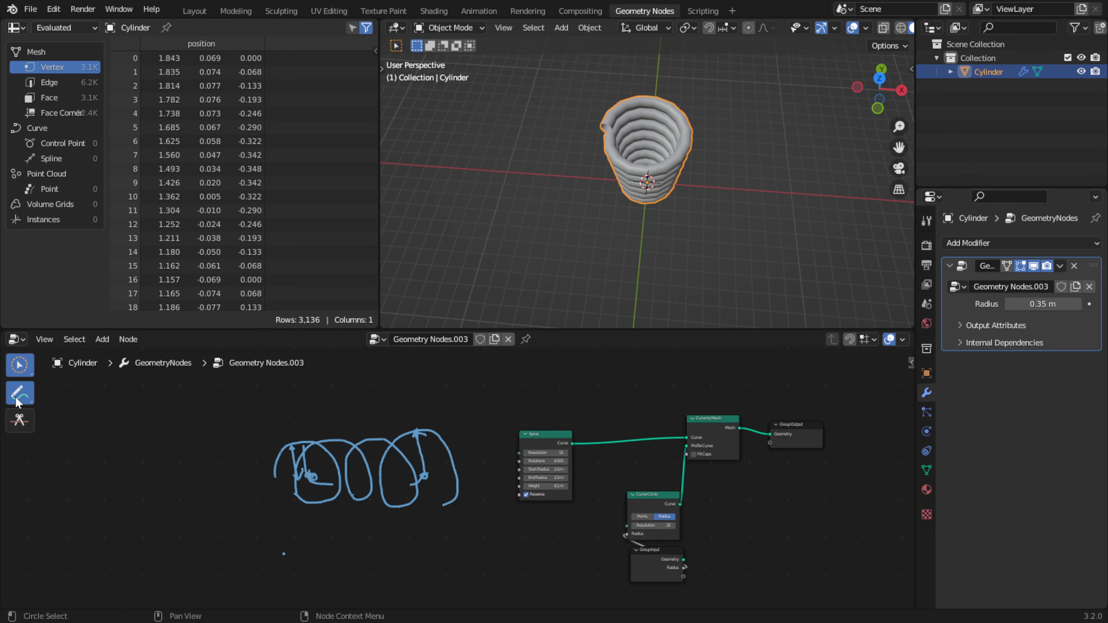
{"action": "left_click_drag", "start_coordinate": [19, 394], "coordinate": [103, 480]}
{"action": "mouse_move", "coordinate": [282, 460]}
{"action": "left_mouse_down"}
{"action": "mouse_move", "coordinate": [329, 445]}
{"action": "mouse_move", "coordinate": [362, 493]}
{"action": "mouse_move", "coordinate": [415, 504]}
{"action": "mouse_move", "coordinate": [377, 482]}
{"action": "left_mouse_up"}
Add a second Group Input node in the free space before the Spiral node
{"action": "scroll", "coordinate": [422, 497], "scroll_direction": "up", "scroll_amount": 9}
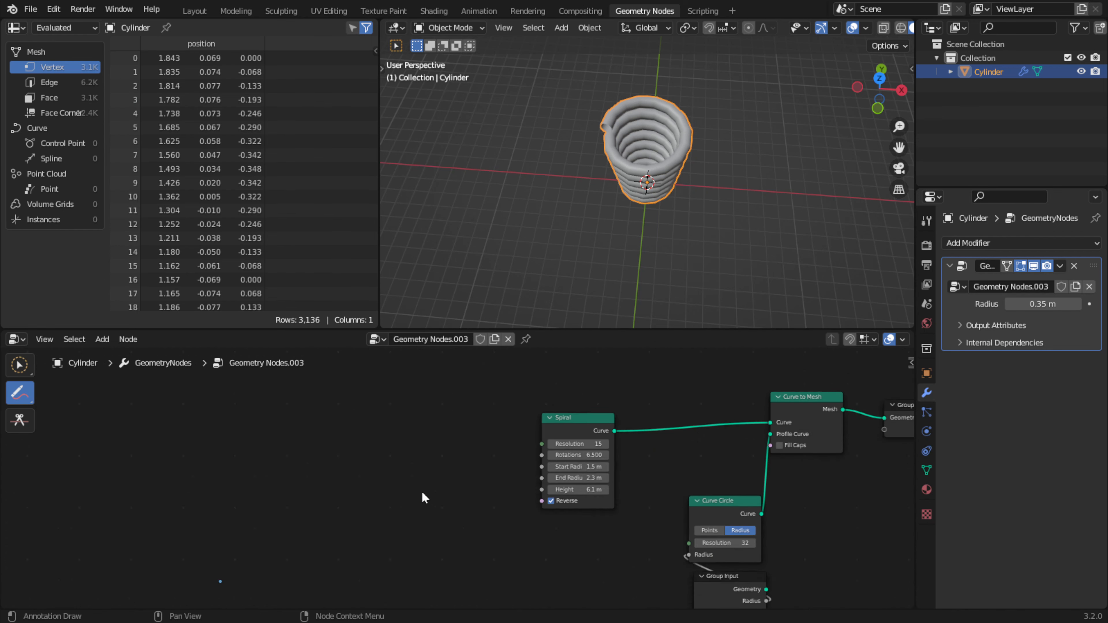
{"action": "middle_click_drag", "start_coordinate": [421, 493], "coordinate": [252, 552]}
{"action": "scroll", "coordinate": [244, 554], "scroll_direction": "up", "scroll_amount": 2}
{"action": "left_click", "coordinate": [102, 339]}
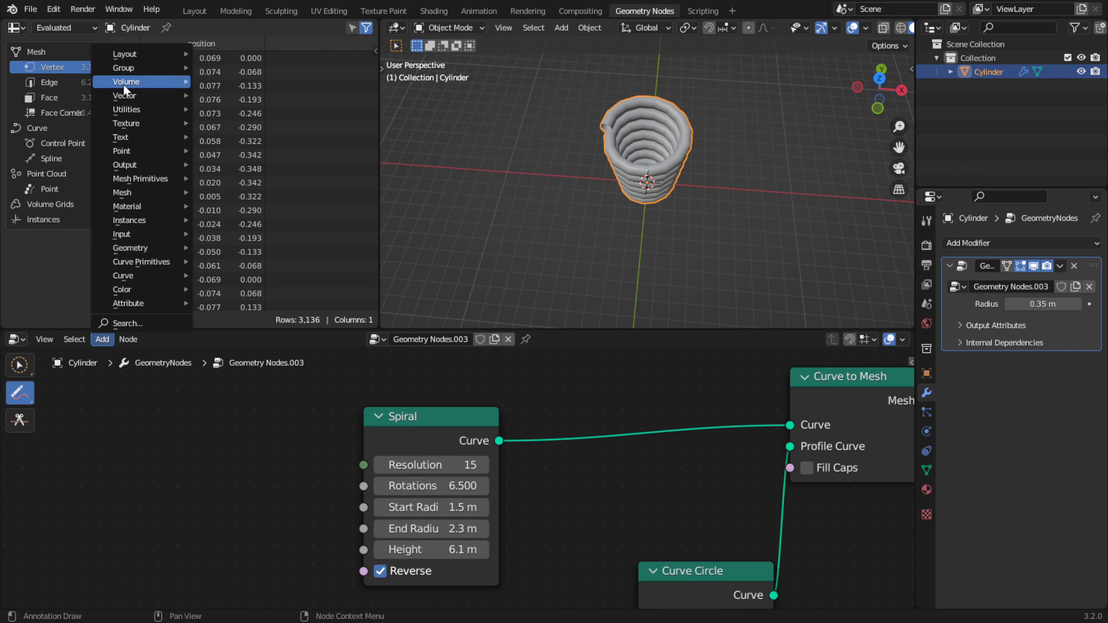
{"action": "mouse_move", "coordinate": [122, 68]}
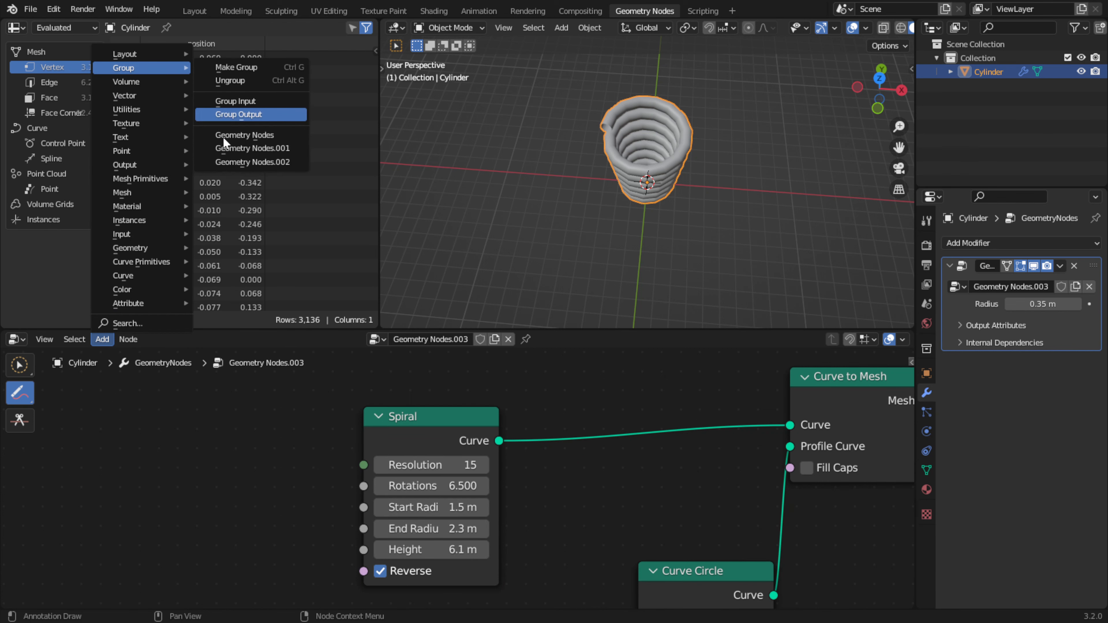
{"action": "left_click", "coordinate": [254, 105]}
{"action": "left_click", "coordinate": [334, 482]}
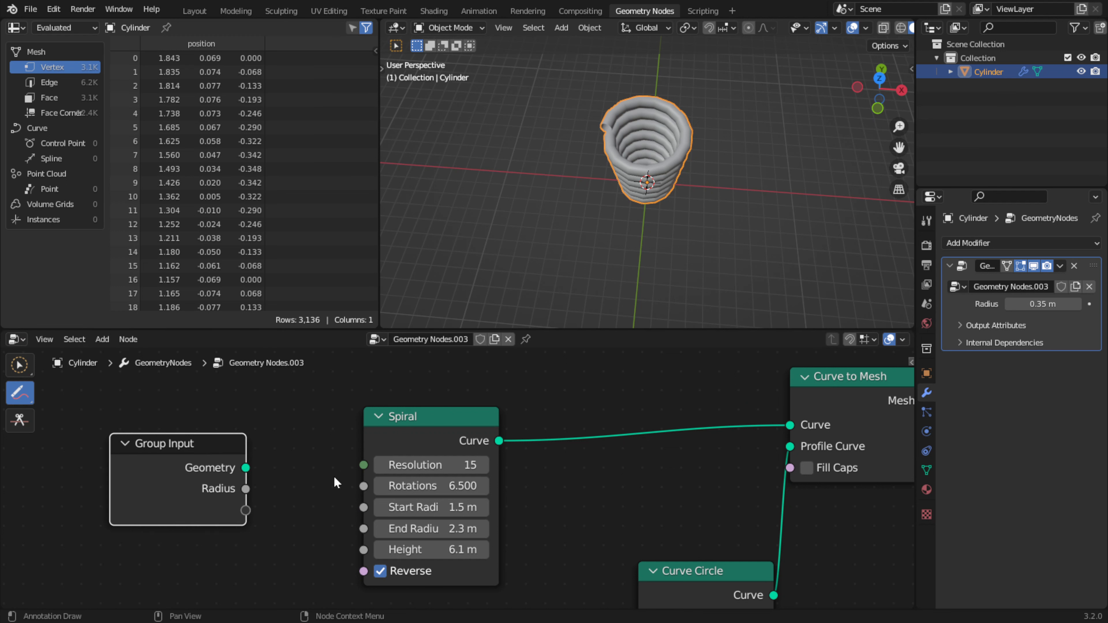
With the Tweak tool, link the Group Input's Radius to the Spiral's Resolution and expose Rotations, Start Radius, End Radius and Height as group inputs
{"action": "left_click", "coordinate": [31, 367]}
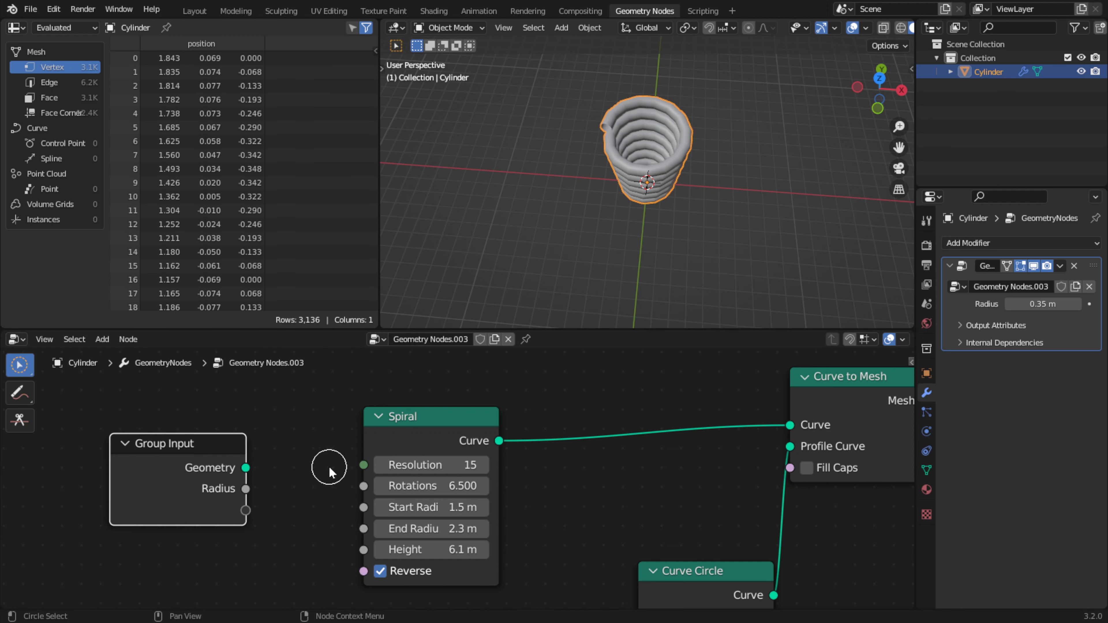
{"action": "left_click", "coordinate": [30, 366]}
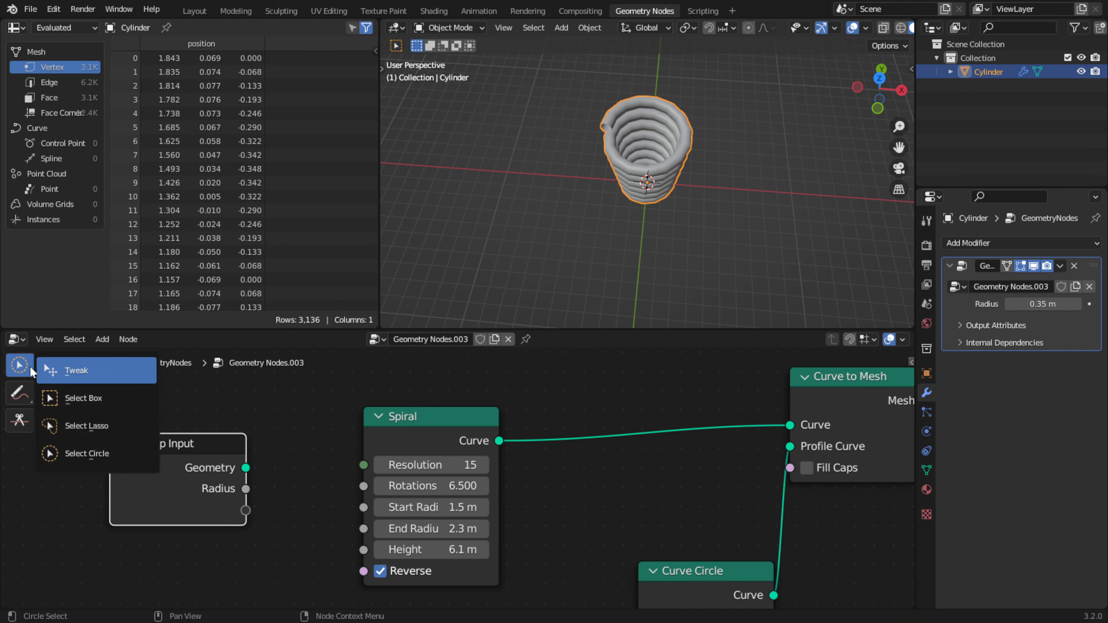
{"action": "left_click_drag", "start_coordinate": [354, 462], "coordinate": [267, 501]}
{"action": "left_click_drag", "start_coordinate": [363, 486], "coordinate": [248, 532]}
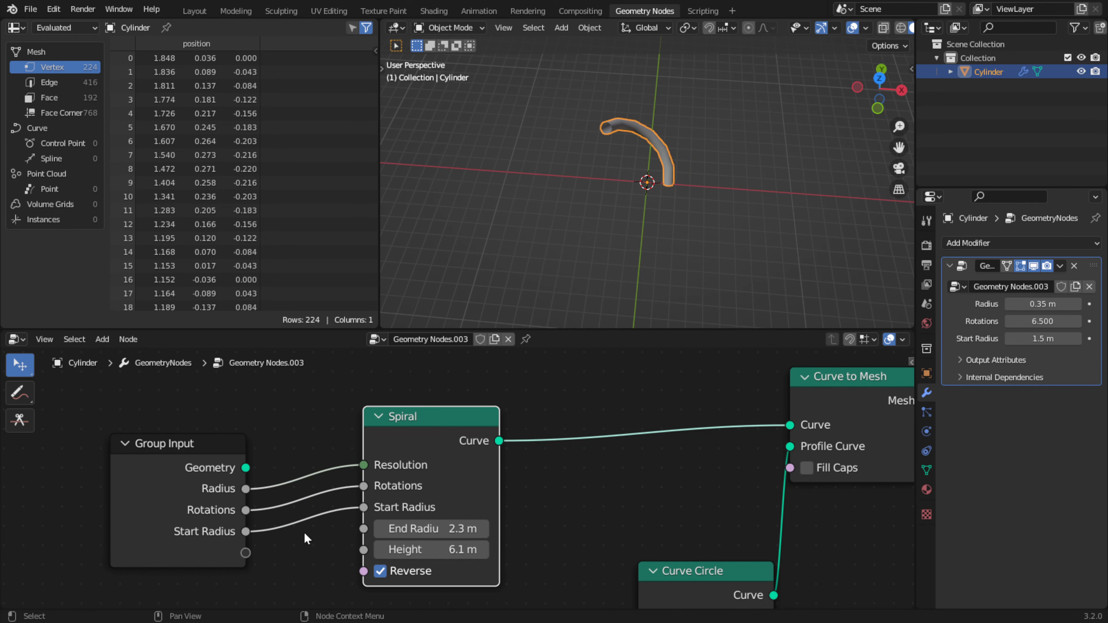
{"action": "left_click_drag", "start_coordinate": [363, 529], "coordinate": [245, 552]}
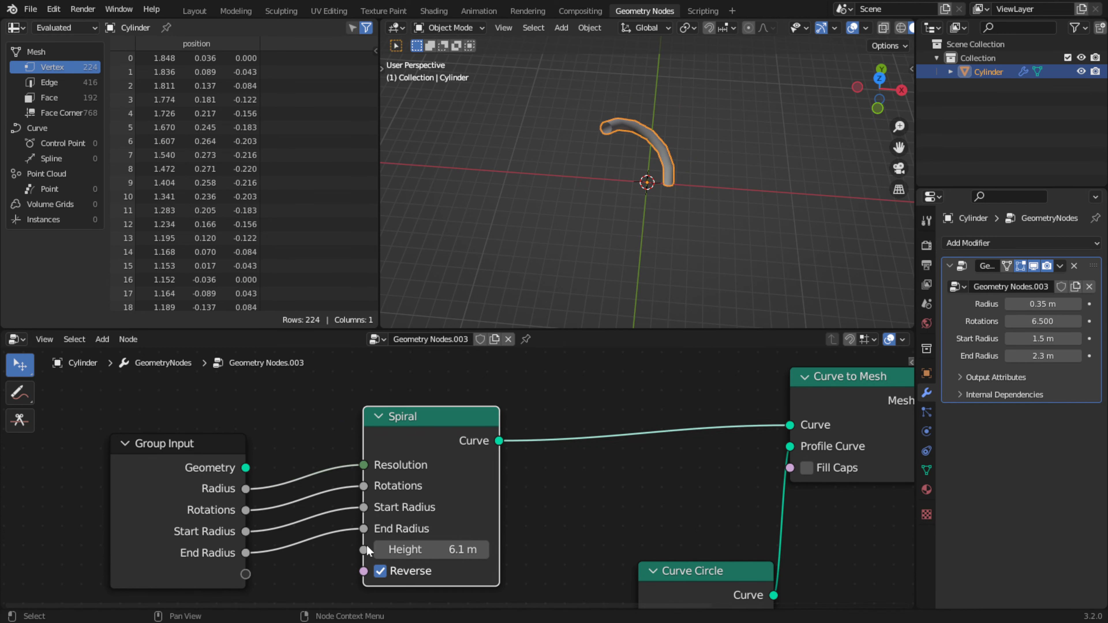
{"action": "left_click_drag", "start_coordinate": [363, 549], "coordinate": [246, 573]}
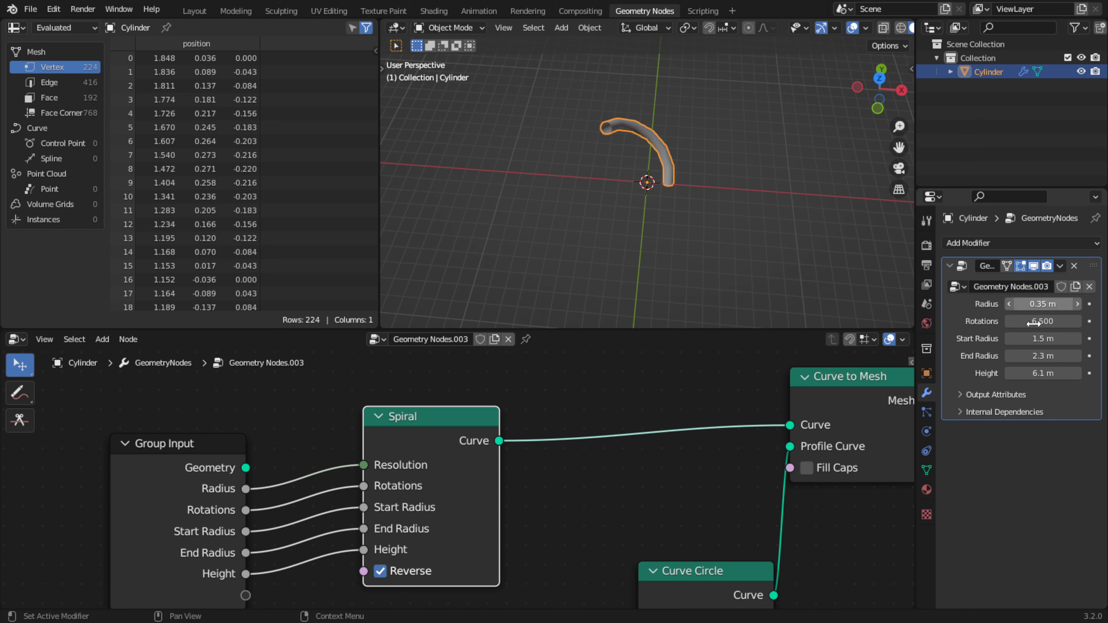
Set the modifier's Height to 20.2 m, Rotations to 9.37 and Radius to 0.58 m
{"action": "mouse_move", "coordinate": [1033, 323]}
{"action": "left_mouse_down"}
{"action": "mouse_move", "coordinate": [1071, 323]}
{"action": "mouse_move", "coordinate": [1042, 322]}
{"action": "left_mouse_up"}
{"action": "left_click_drag", "start_coordinate": [1040, 373], "coordinate": [1078, 373]}
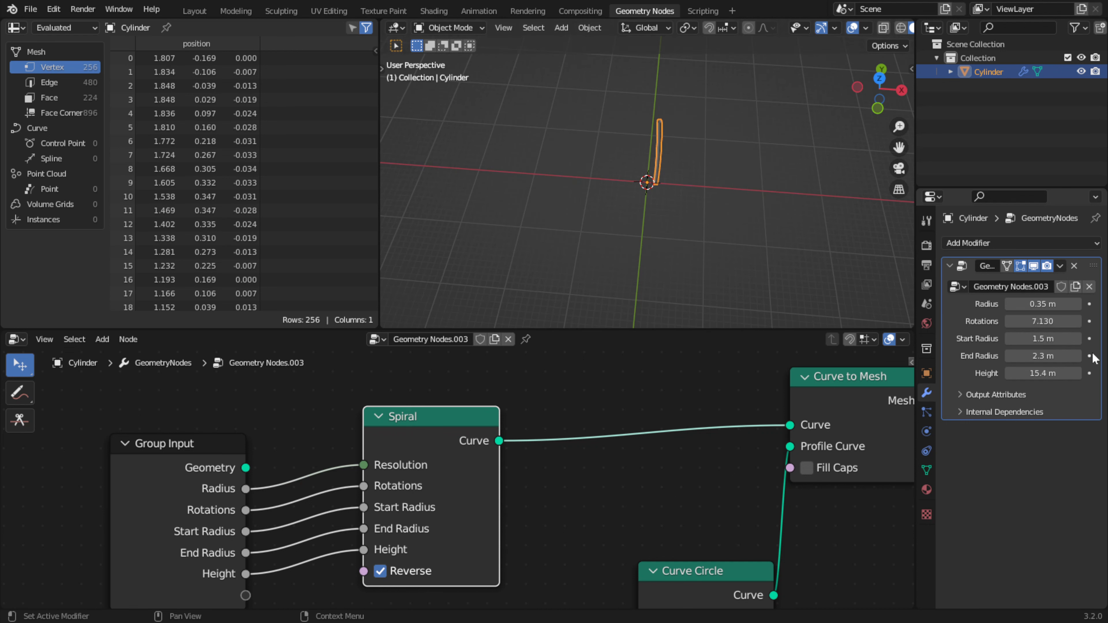
{"action": "left_click_drag", "start_coordinate": [1037, 374], "coordinate": [1055, 374]}
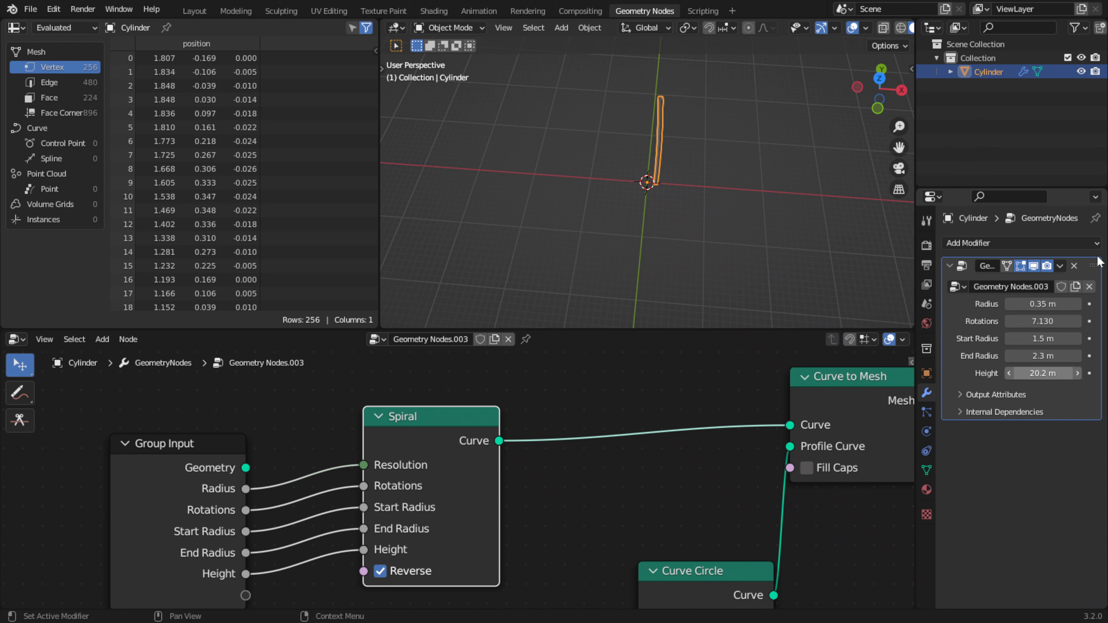
{"action": "left_click_drag", "start_coordinate": [1036, 321], "coordinate": [1060, 303]}
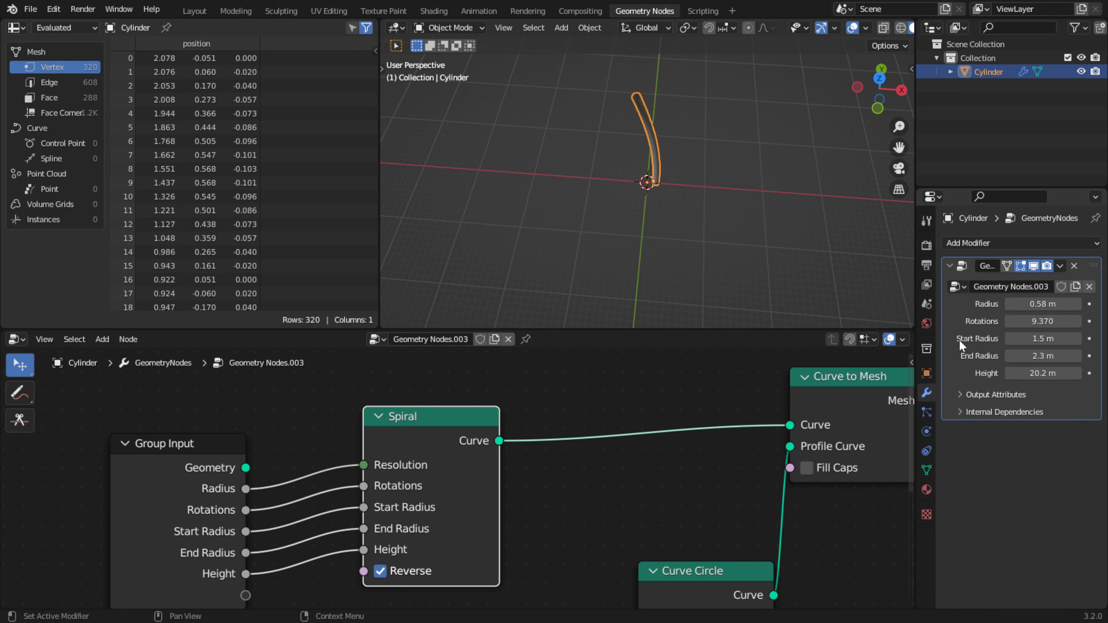
Set the modifier's Rotations to 10.94, End Radius to 10.8 m and Radius to 0.49 m
{"action": "mouse_move", "coordinate": [1043, 304]}
{"action": "left_mouse_down"}
{"action": "mouse_move", "coordinate": [1069, 303]}
{"action": "mouse_move", "coordinate": [1040, 304]}
{"action": "left_mouse_up"}
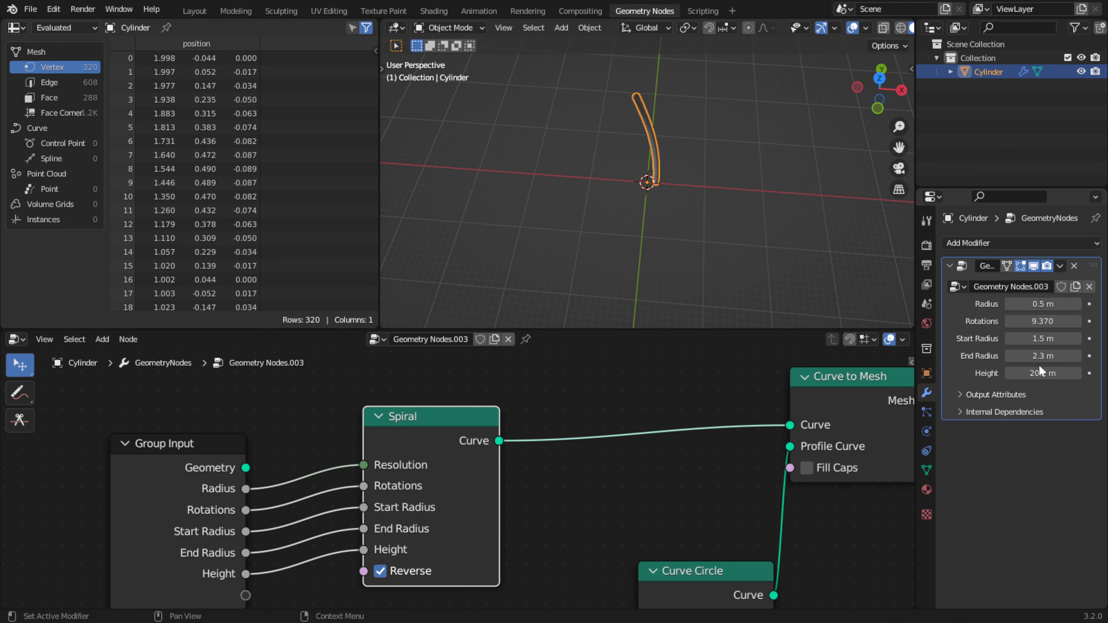
{"action": "mouse_move", "coordinate": [1031, 323]}
{"action": "left_mouse_down"}
{"action": "mouse_move", "coordinate": [1067, 322]}
{"action": "mouse_move", "coordinate": [1032, 322]}
{"action": "left_mouse_up"}
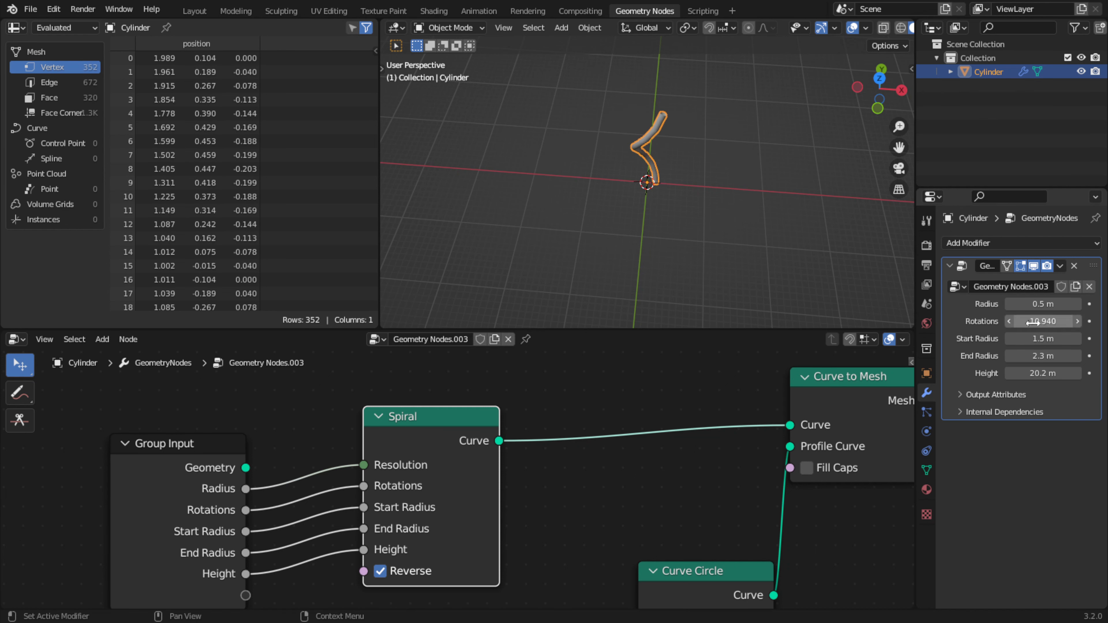
{"action": "middle_click_drag", "start_coordinate": [727, 181], "coordinate": [605, 133]}
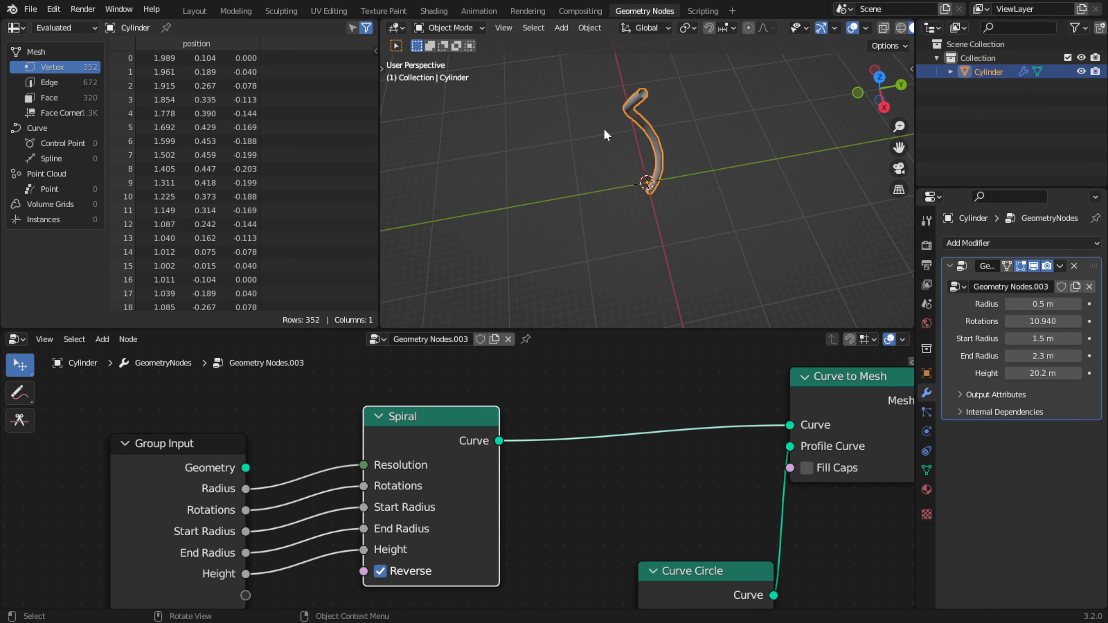
{"action": "scroll", "coordinate": [648, 131], "scroll_direction": "up", "scroll_amount": 5}
{"action": "scroll", "coordinate": [774, 190], "scroll_direction": "down", "scroll_amount": 5}
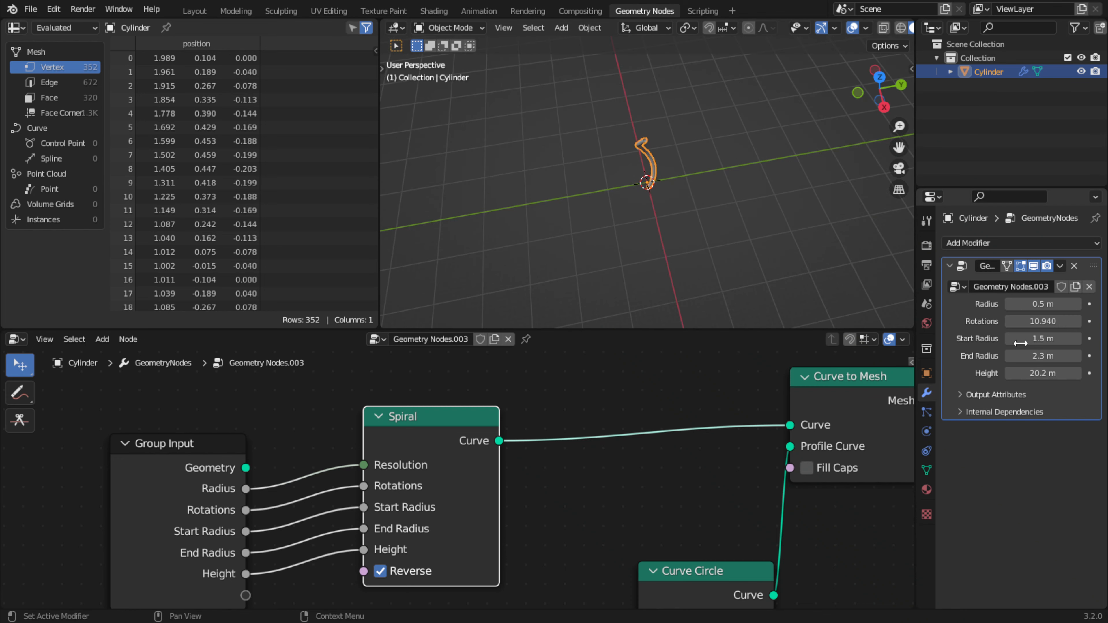
{"action": "left_click_drag", "start_coordinate": [1020, 356], "coordinate": [1083, 356]}
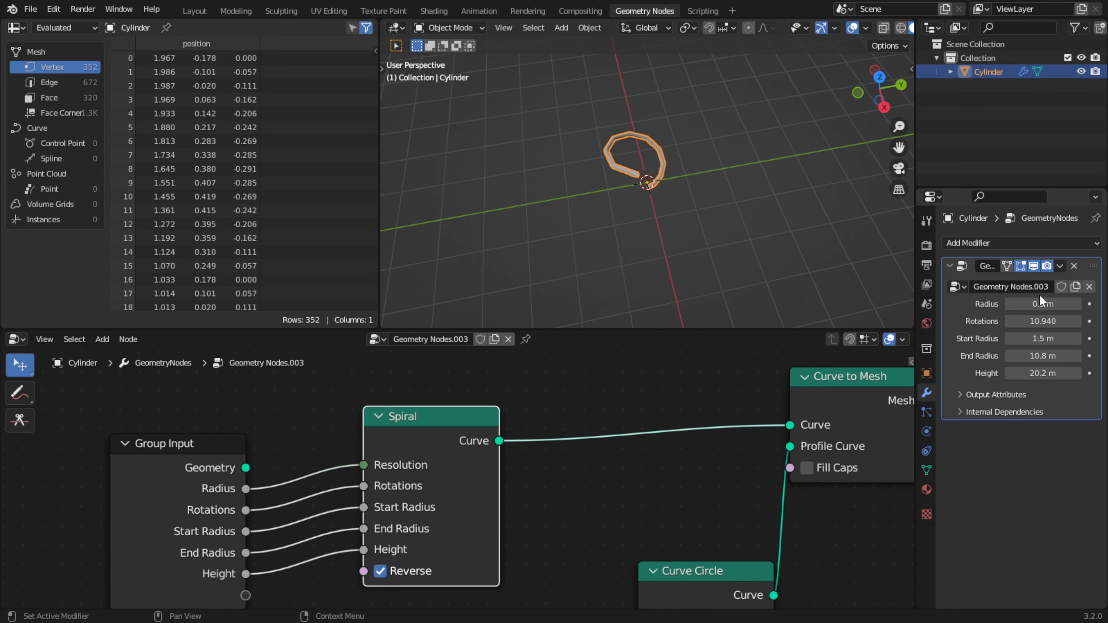
{"action": "mouse_move", "coordinate": [1037, 305]}
{"action": "left_mouse_down"}
{"action": "mouse_move", "coordinate": [1078, 304]}
{"action": "mouse_move", "coordinate": [1027, 304]}
{"action": "left_mouse_up"}
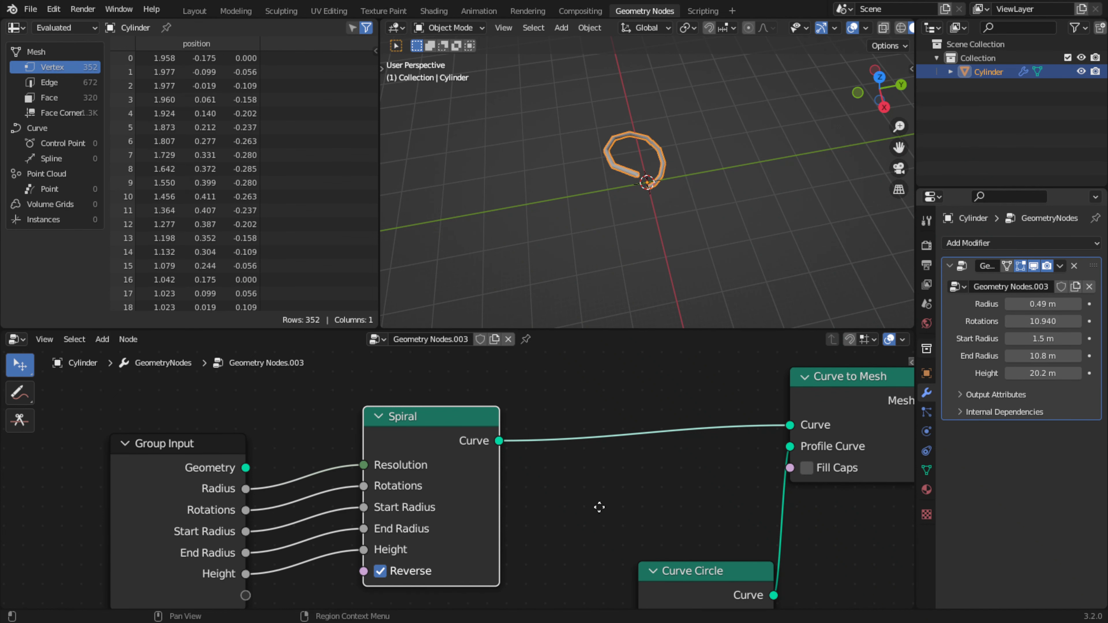
Show the node group's input settings for Radius and set the modifier's Radius to 0.64 m
{"action": "middle_click_drag", "start_coordinate": [599, 507], "coordinate": [584, 440]}
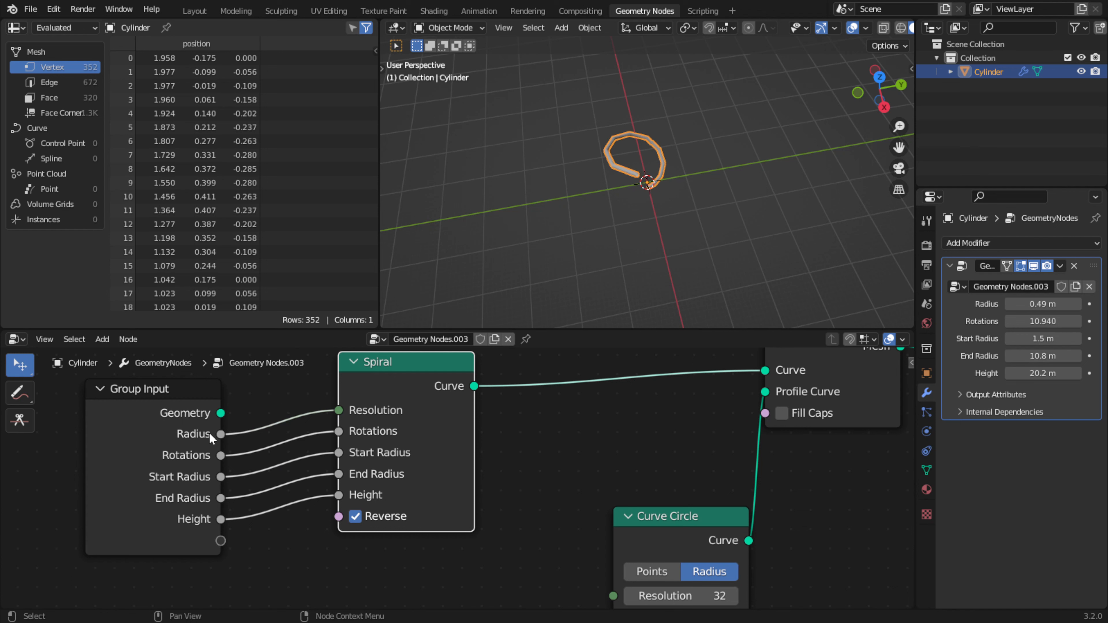
{"action": "key", "text": "n"}
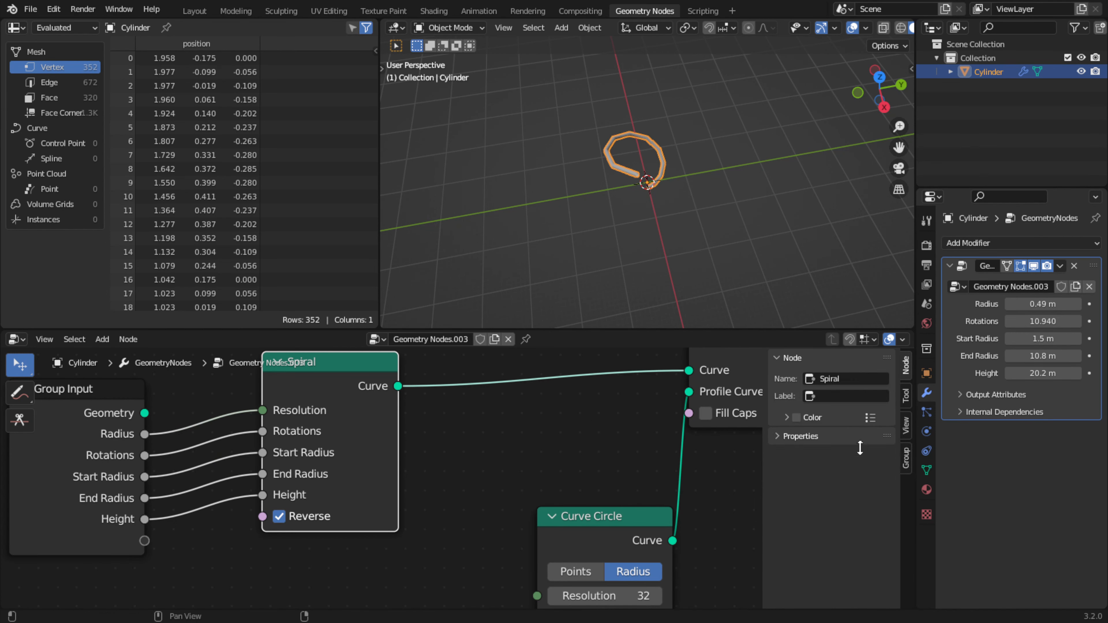
{"action": "left_click", "coordinate": [905, 458]}
{"action": "left_click", "coordinate": [806, 395]}
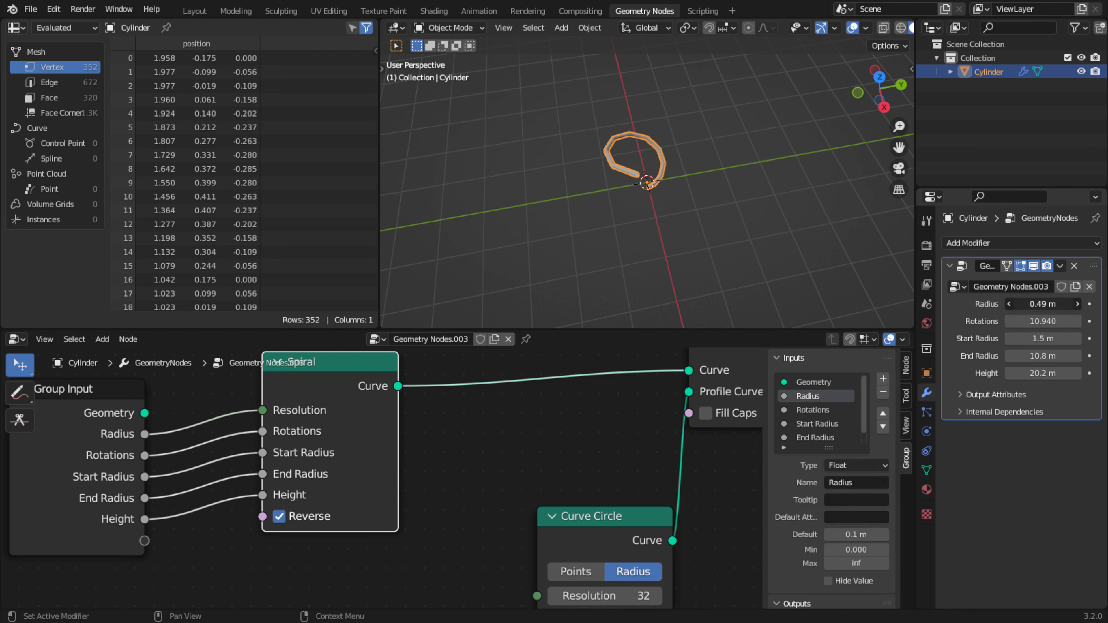
{"action": "mouse_move", "coordinate": [1043, 304]}
{"action": "left_mouse_down"}
{"action": "mouse_move", "coordinate": [1069, 304]}
{"action": "mouse_move", "coordinate": [1033, 304]}
{"action": "mouse_move", "coordinate": [1097, 304]}
{"action": "mouse_move", "coordinate": [1062, 304]}
{"action": "left_mouse_up"}
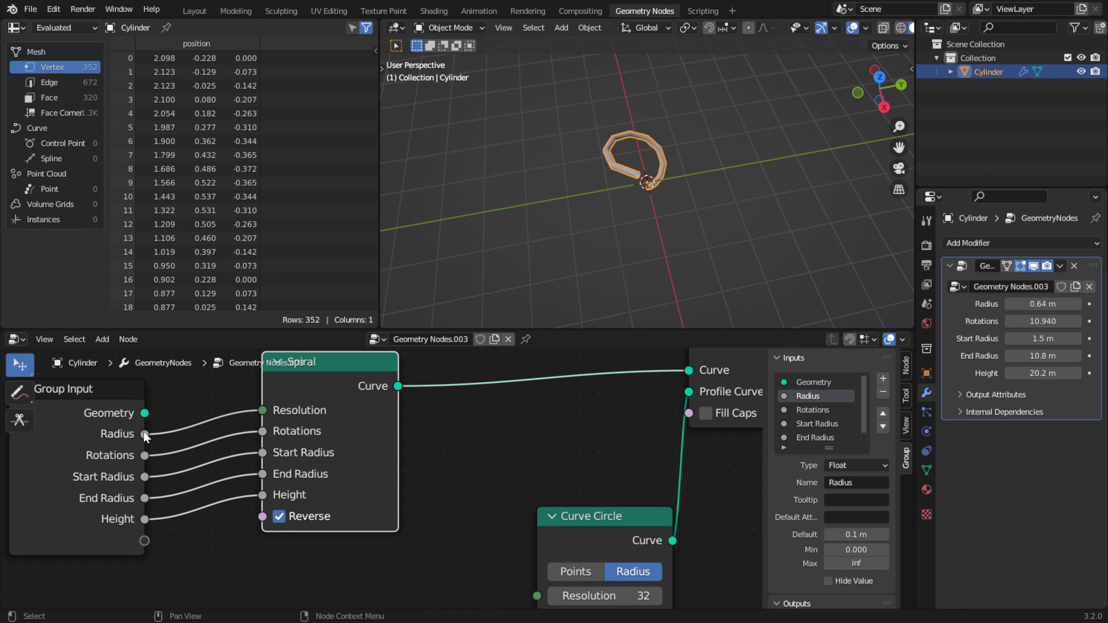
Unlink the Group Input's Radius from the Spiral's Resolution and expose Resolution as its own group input
{"action": "left_click_drag", "start_coordinate": [144, 431], "coordinate": [153, 439]}
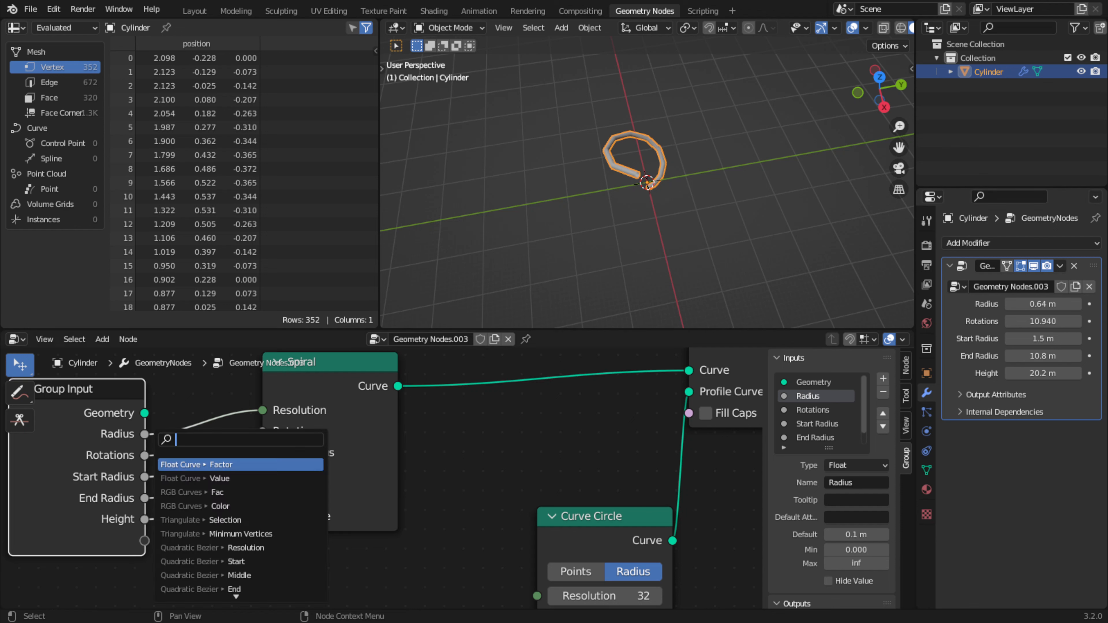
{"action": "left_click_drag", "start_coordinate": [261, 411], "coordinate": [172, 458]}
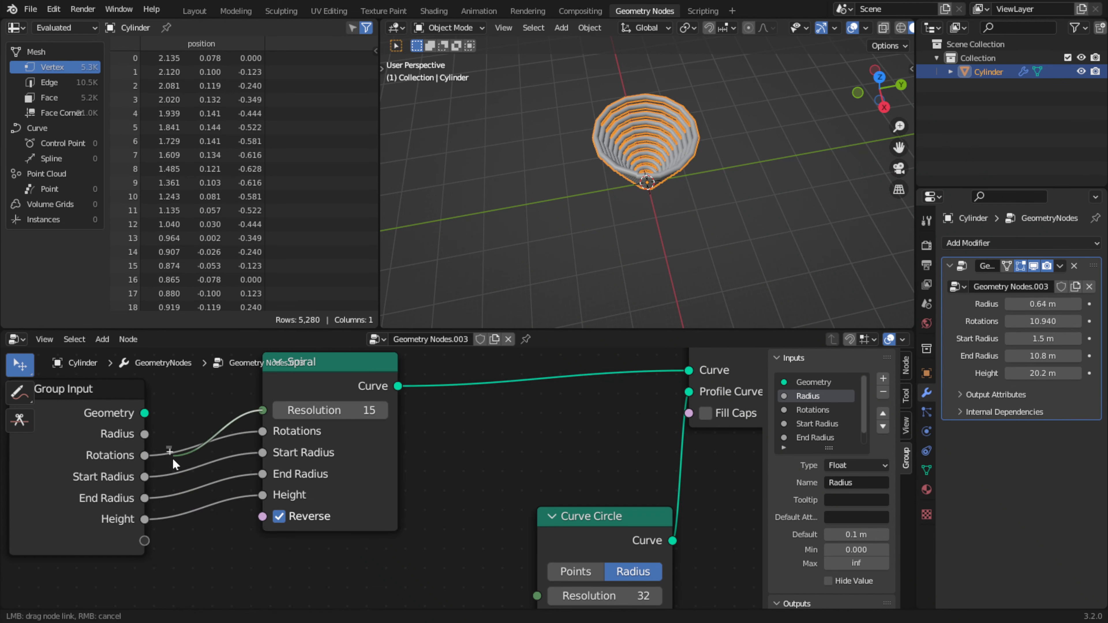
{"action": "left_click_drag", "start_coordinate": [143, 530], "coordinate": [144, 540]}
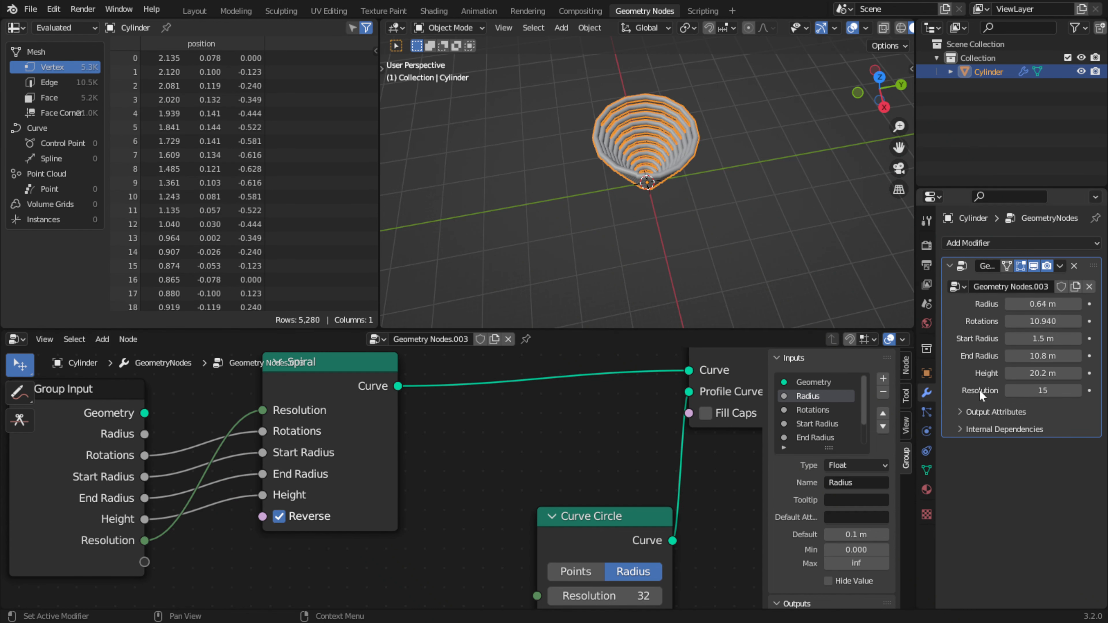
Set the modifier's Radius to 0.46 m, Start Radius to 8.48 m, Height to 16.7 m and Resolution to 407
{"action": "middle_click_drag", "start_coordinate": [629, 196], "coordinate": [536, 248]}
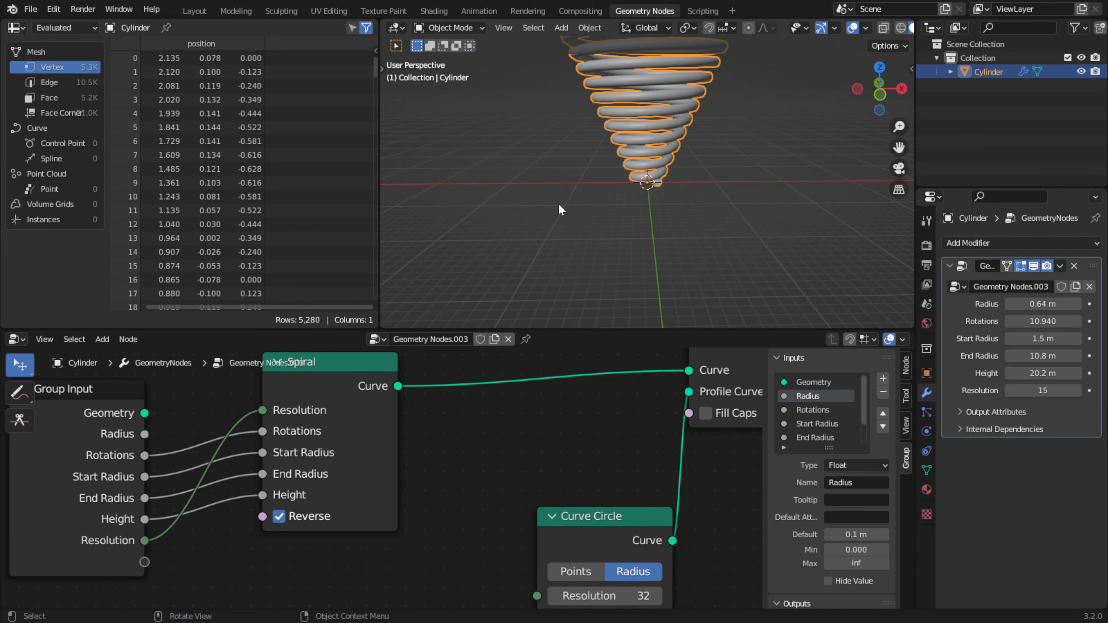
{"action": "scroll", "coordinate": [599, 163], "scroll_direction": "down", "scroll_amount": 2}
{"action": "left_click_drag", "start_coordinate": [1043, 304], "coordinate": [1065, 338]}
{"action": "left_click_drag", "start_coordinate": [1043, 390], "coordinate": [1017, 374]}
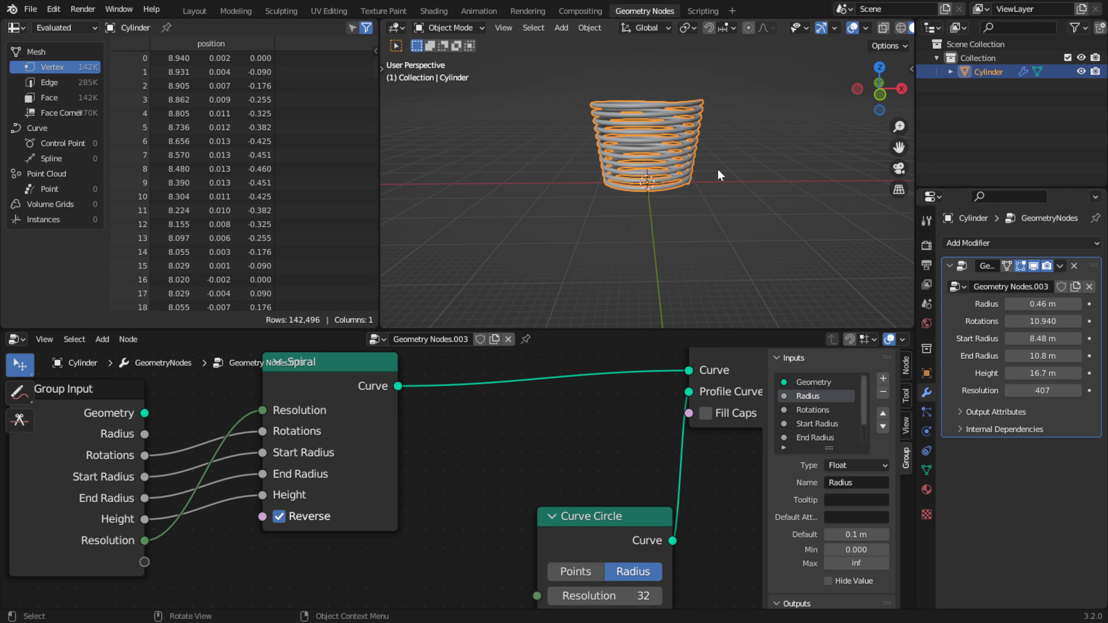
Browse the curve primitive nodes that can be added to the node tree
{"action": "left_click", "coordinate": [104, 339]}
{"action": "mouse_move", "coordinate": [179, 261]}
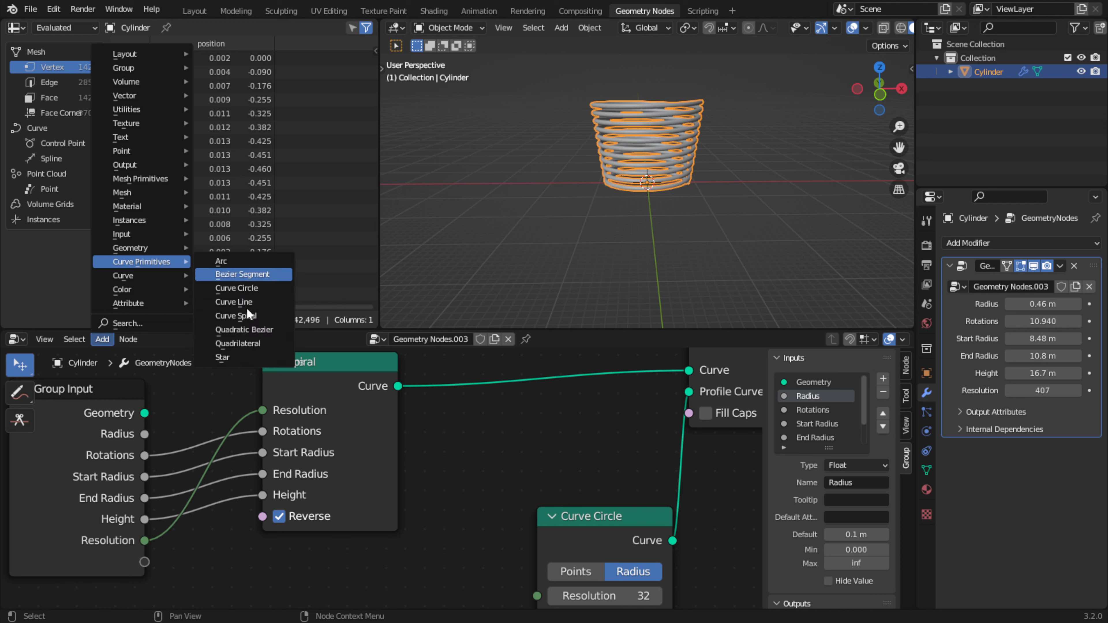